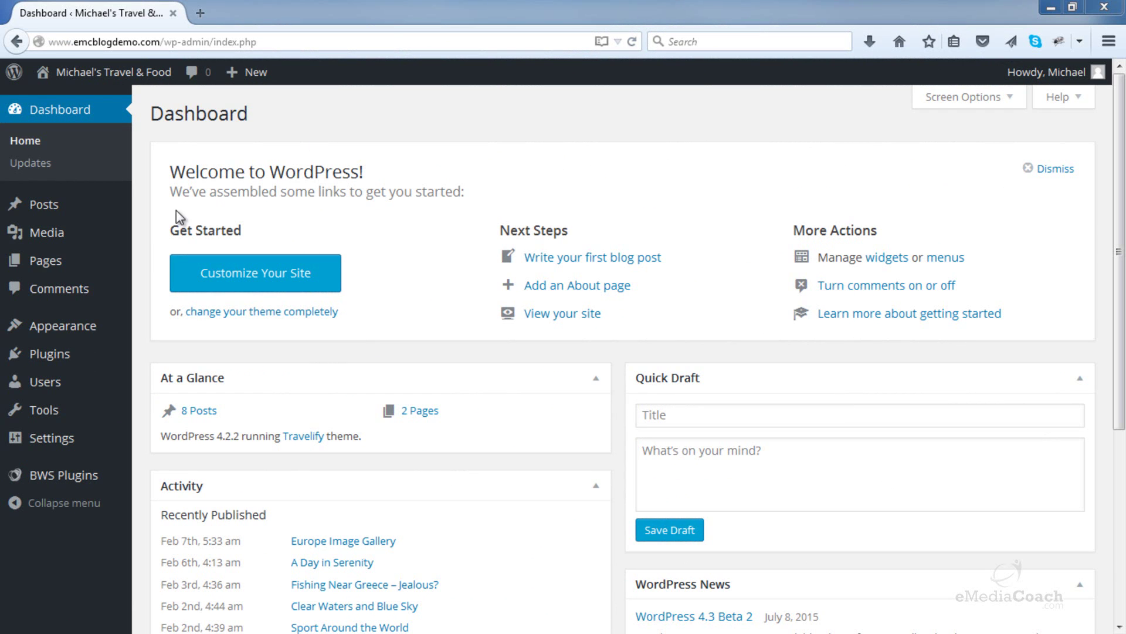
Go to Appearance > Widgets and expand the Right Sidebar.
mouse_move(85, 332)
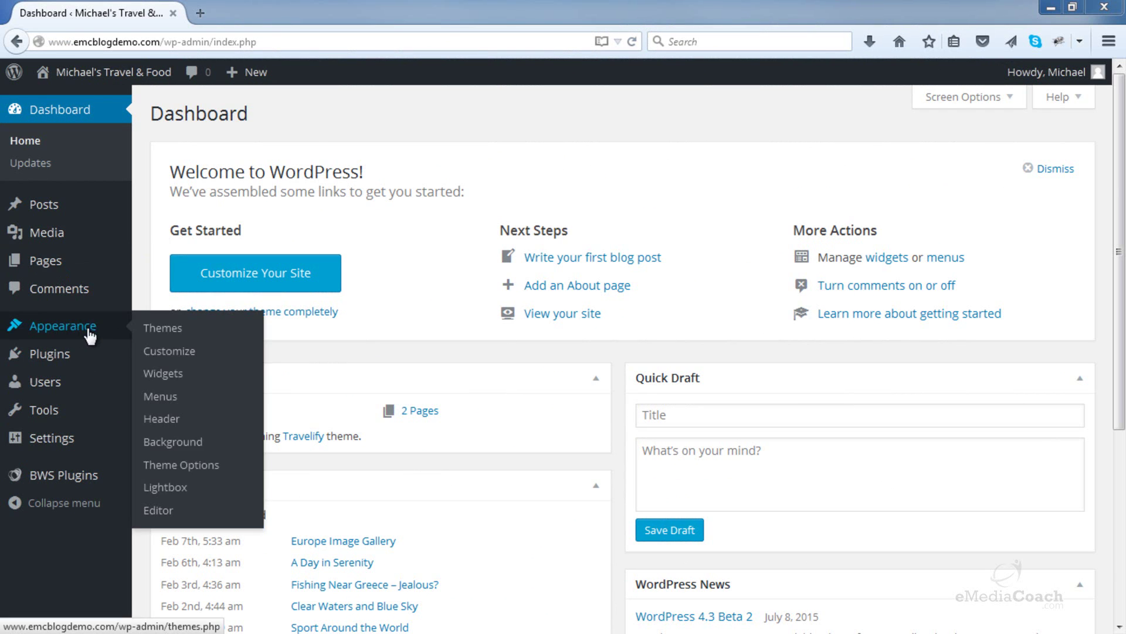
left_click(183, 380)
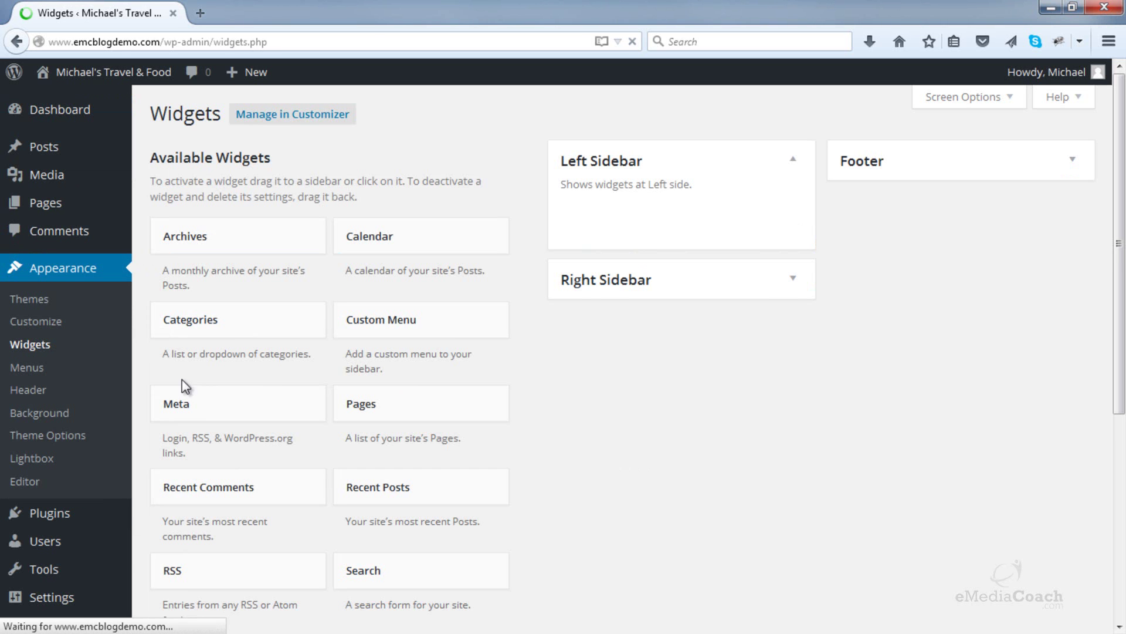
left_click(797, 283)
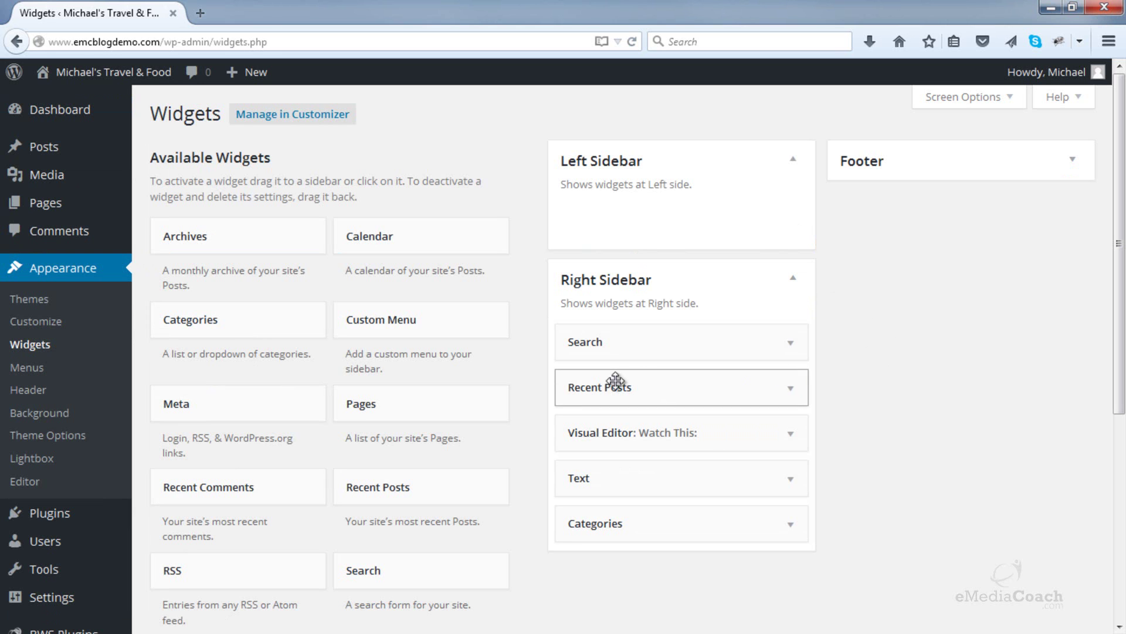
Drag Recent Posts into the Right Sidebar below Search, showing its 5-post settings.
scroll(573, 327, "down", 3)
scroll(582, 389, "down", 2)
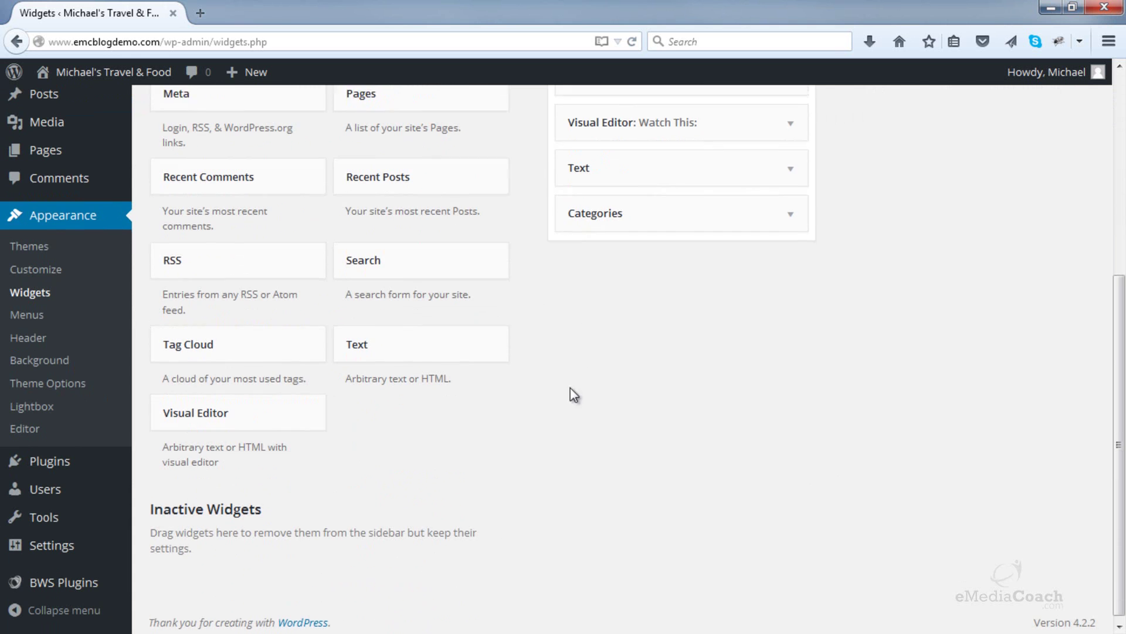
scroll(352, 214, "up", 3)
scroll(365, 203, "up", 1)
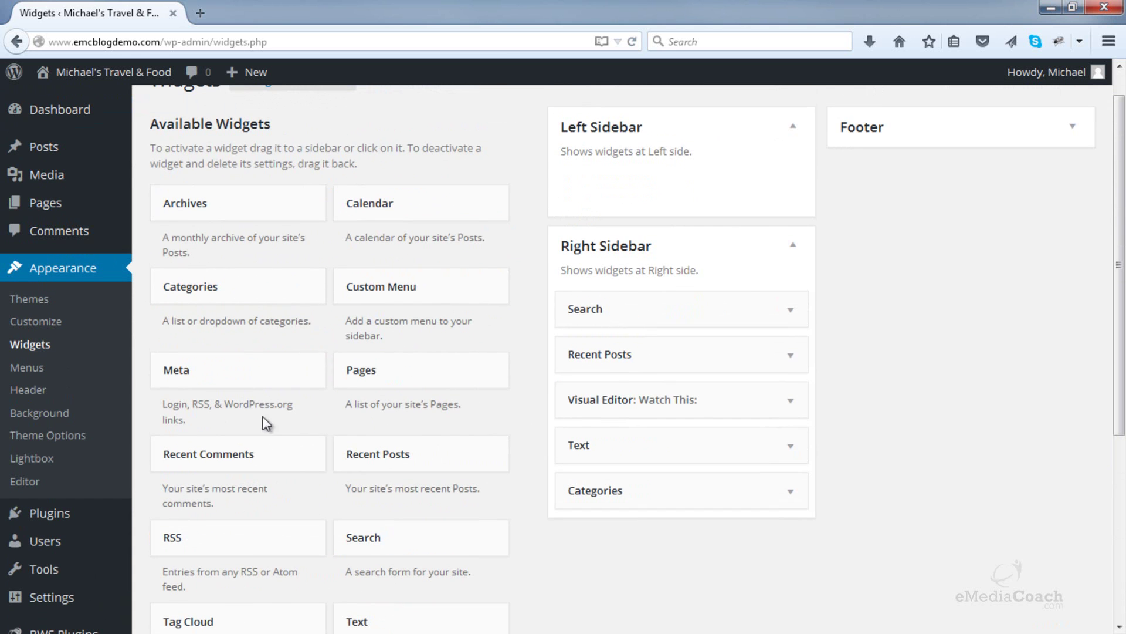
left_click_drag(628, 354, 279, 413)
scroll(284, 413, "down", 5)
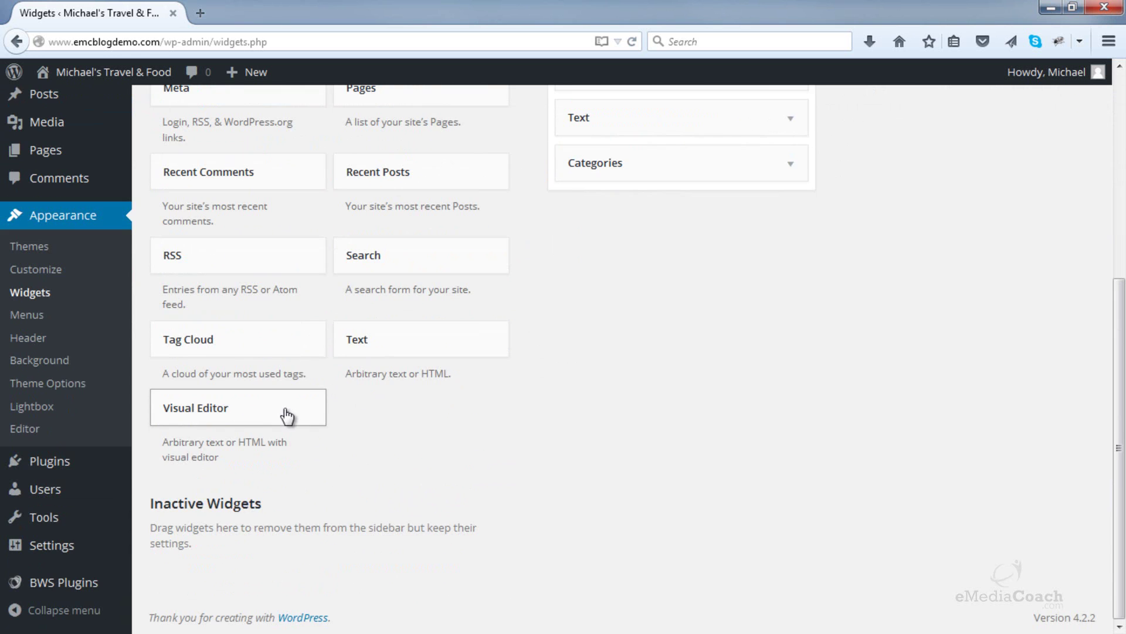
scroll(382, 319, "up", 2)
left_click_drag(405, 282, 650, 156)
scroll(836, 217, "up", 2)
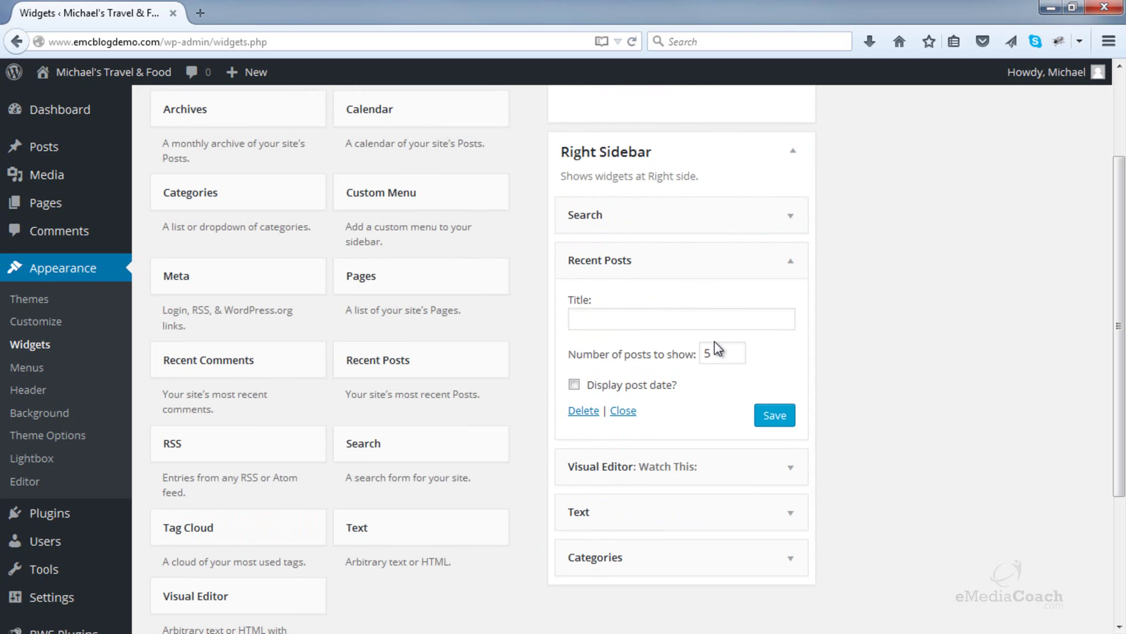
Change the Recent Posts widget's post count from 5 to 7 and save it.
left_click(706, 326)
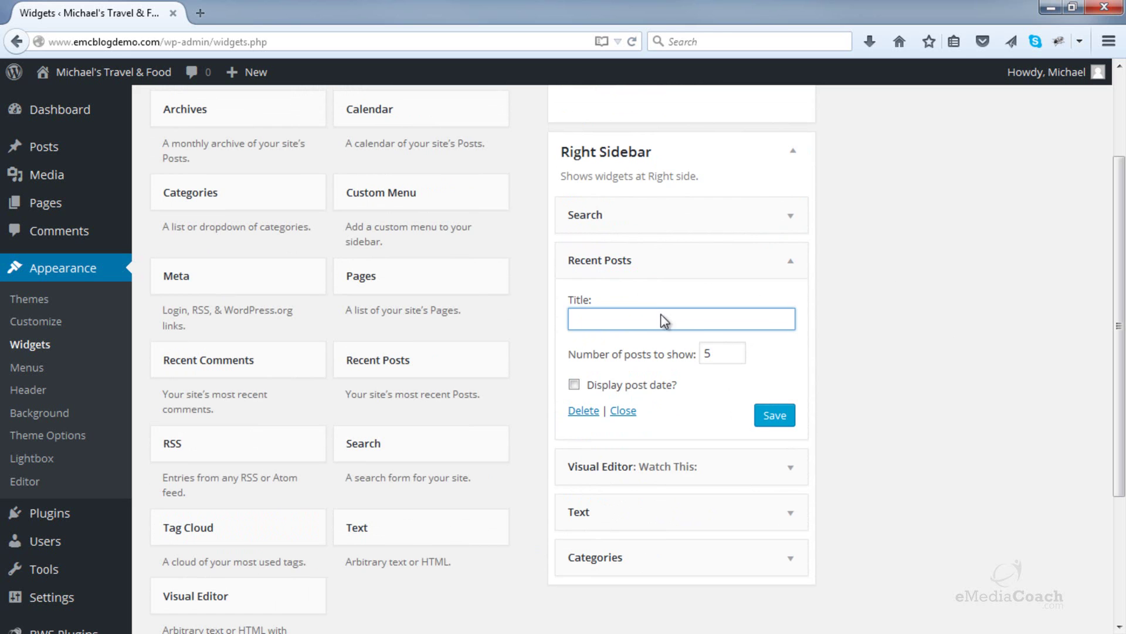
left_click_drag(724, 347, 674, 357)
type("7")
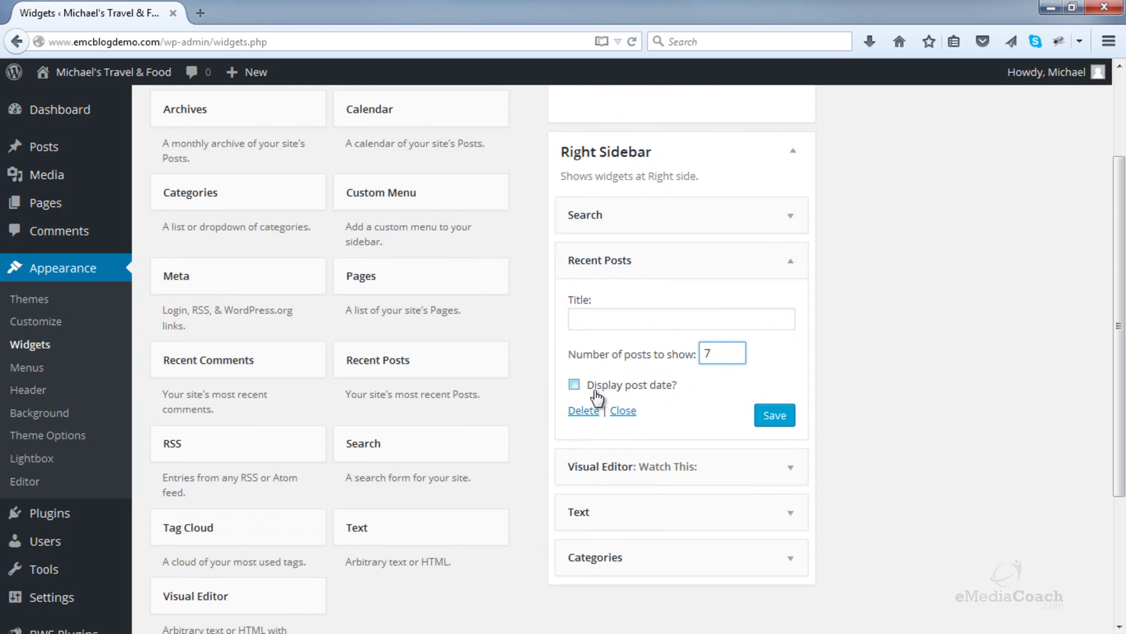
left_click(784, 417)
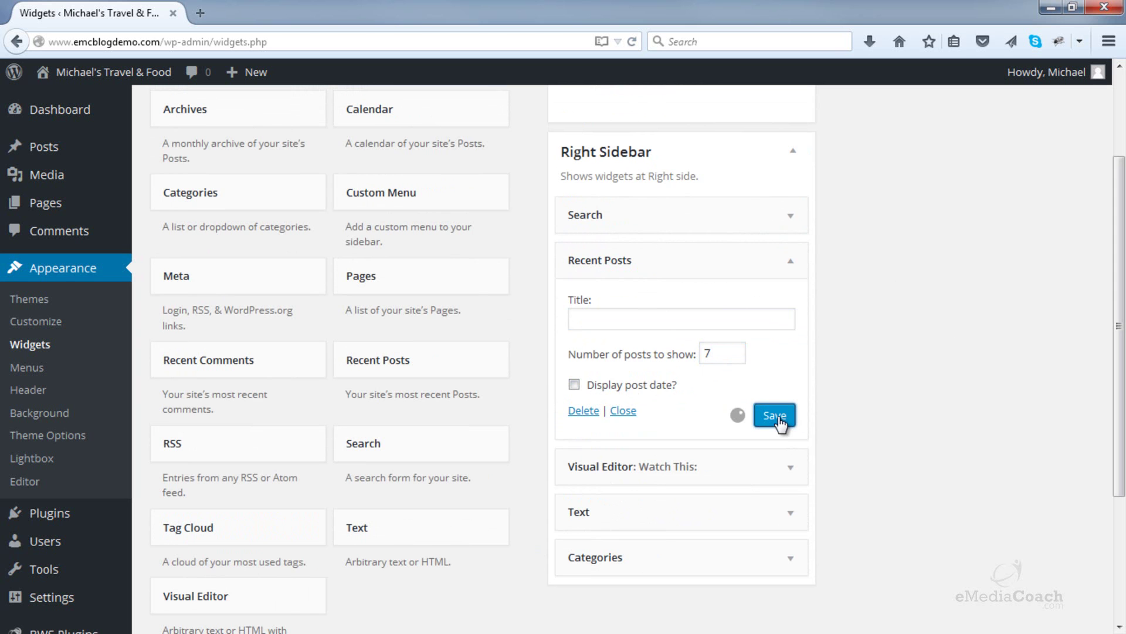
Open Visit Site in a new tab and switch to it.
mouse_move(105, 73)
right_click(104, 99)
left_click(163, 110)
left_click(248, 15)
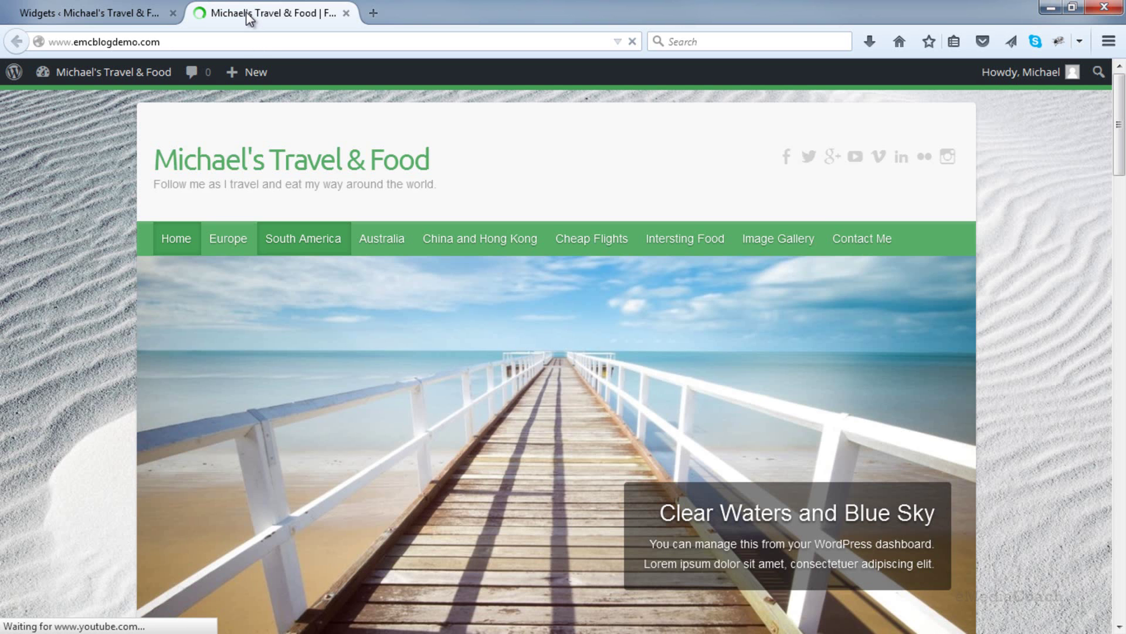
Confirm the live sidebar lists seven recent posts, then close the site tab.
scroll(886, 282, "down", 8)
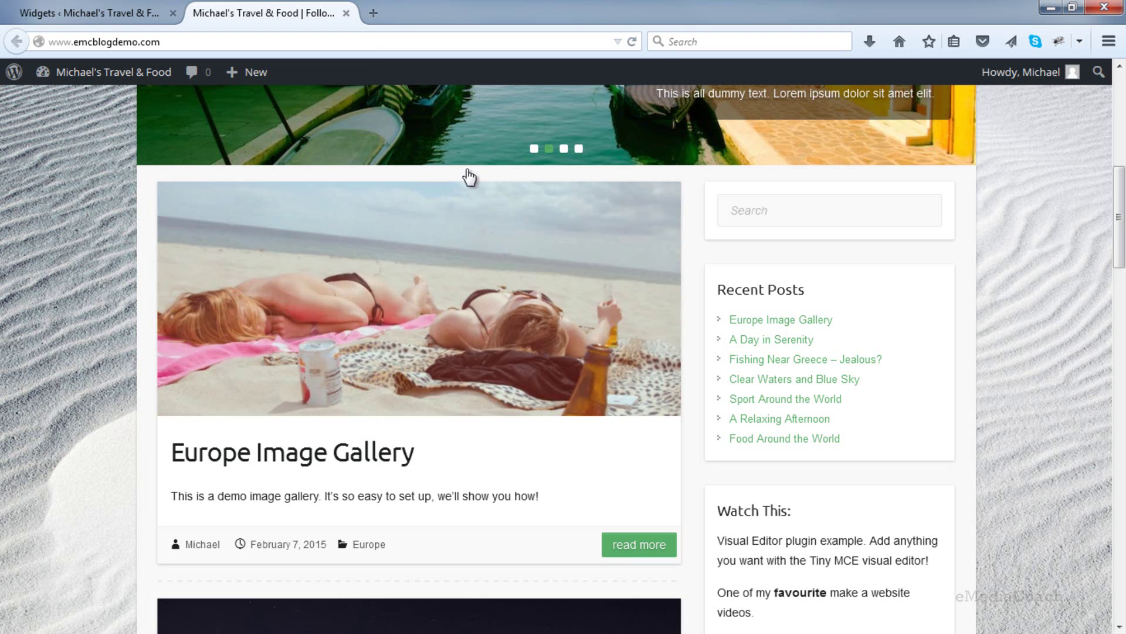
left_click(348, 19)
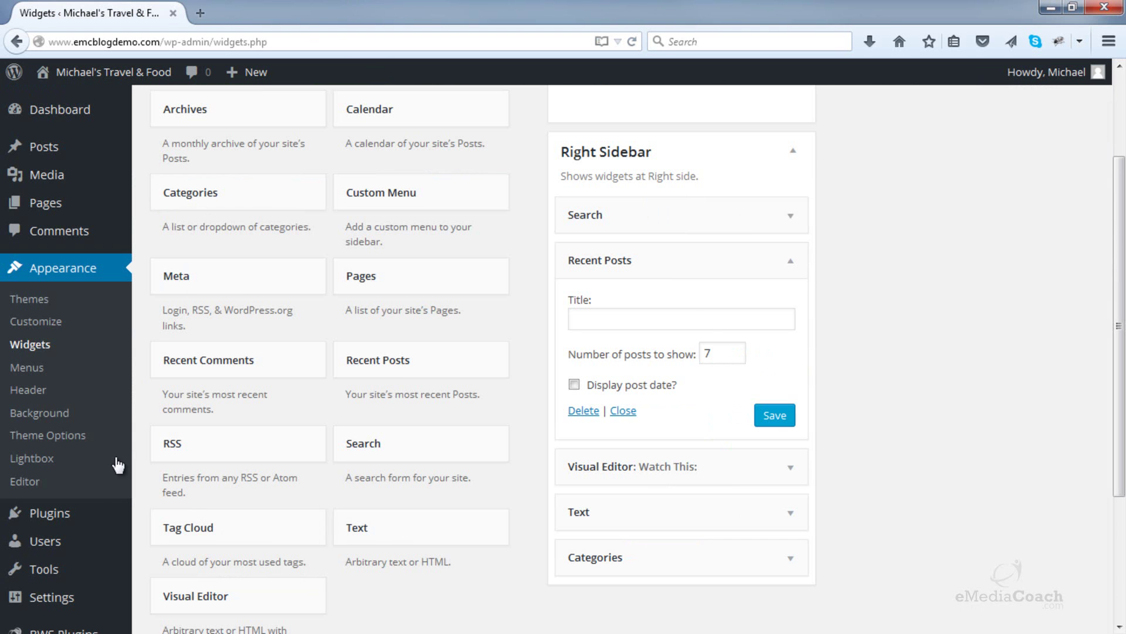
Search Plugins > Add New for 'recent posts widget extended', install it and activate it.
mouse_move(117, 516)
left_click(172, 541)
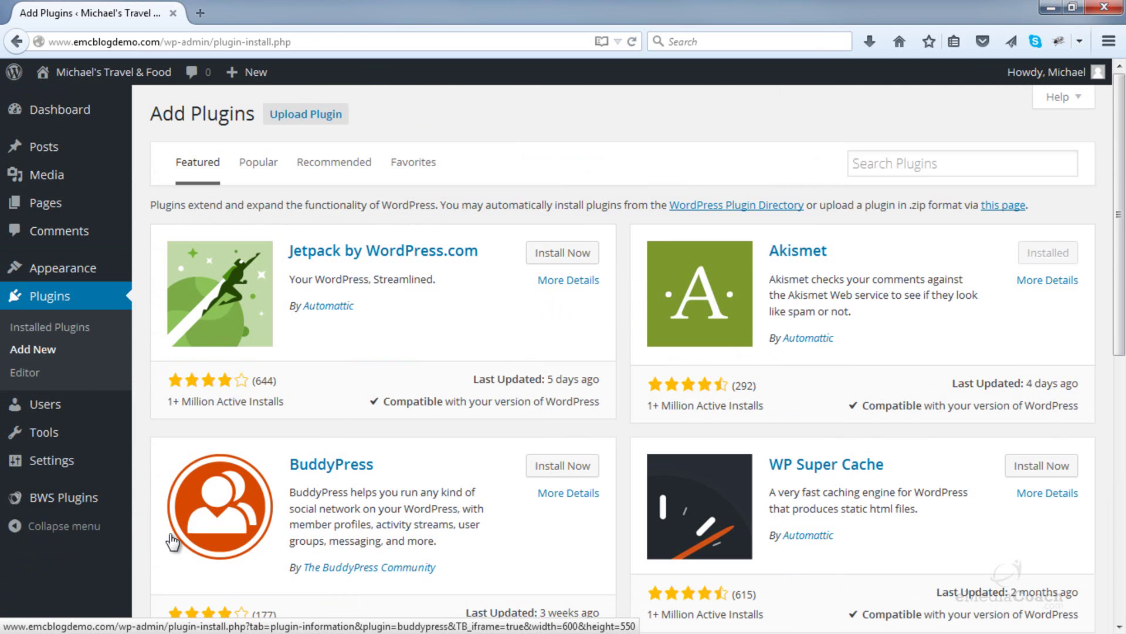
left_click(980, 165)
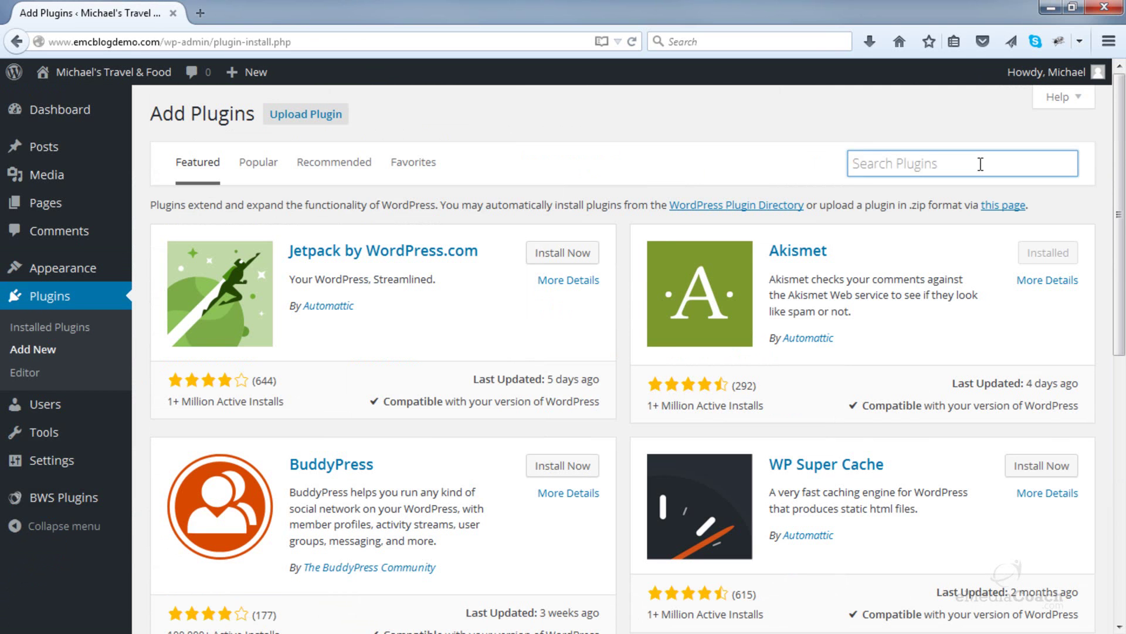
type("recent p")
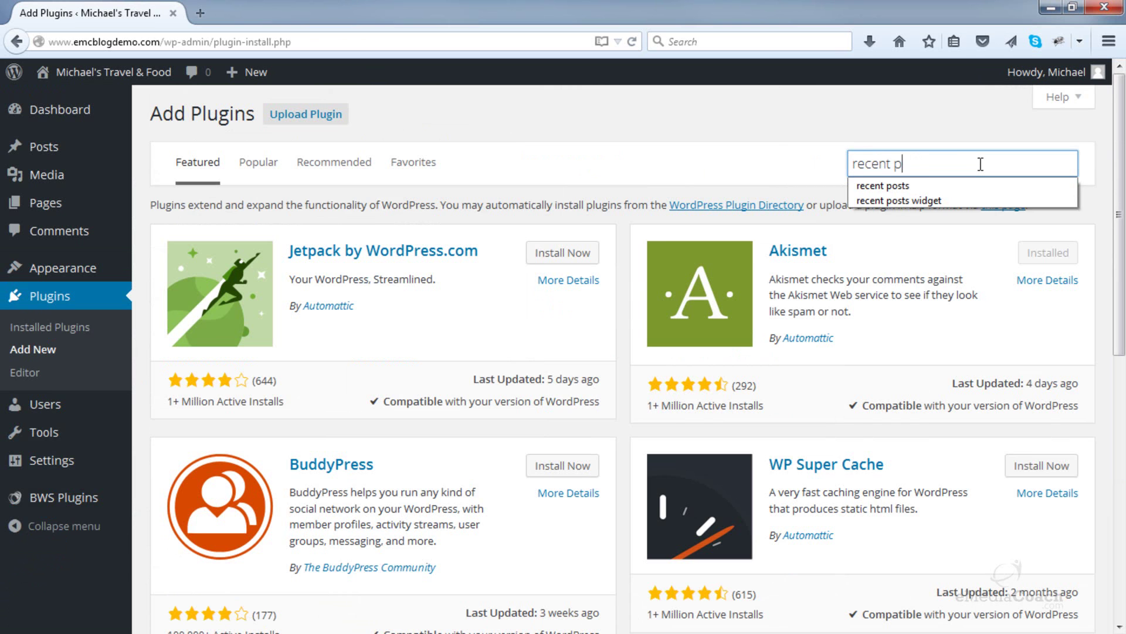
type("osts widget e")
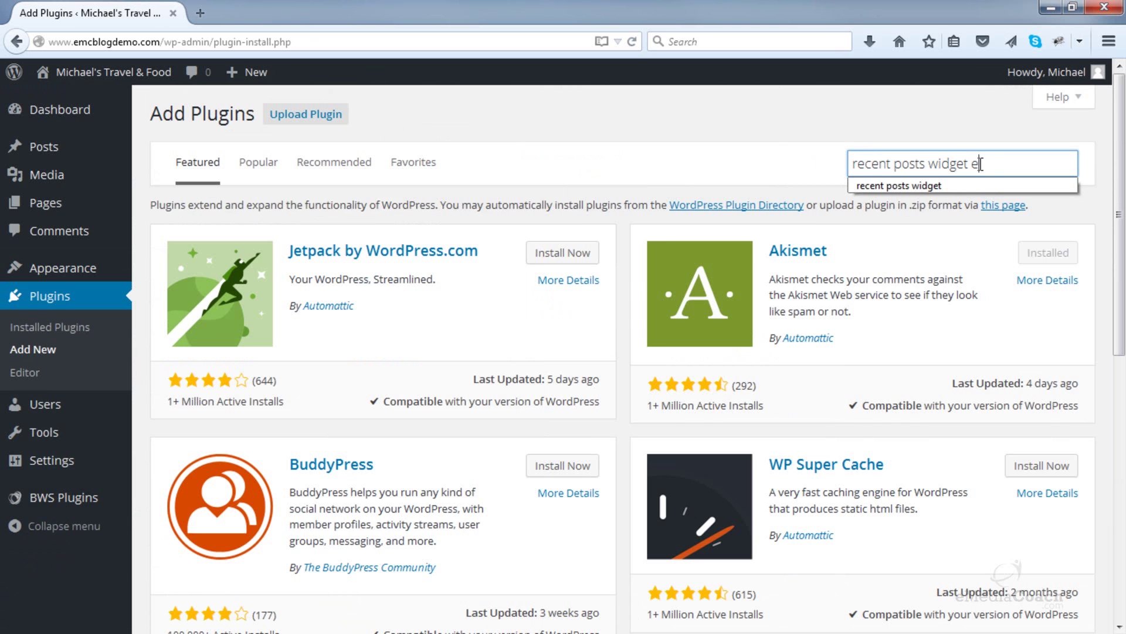
type("xtended")
key("Return")
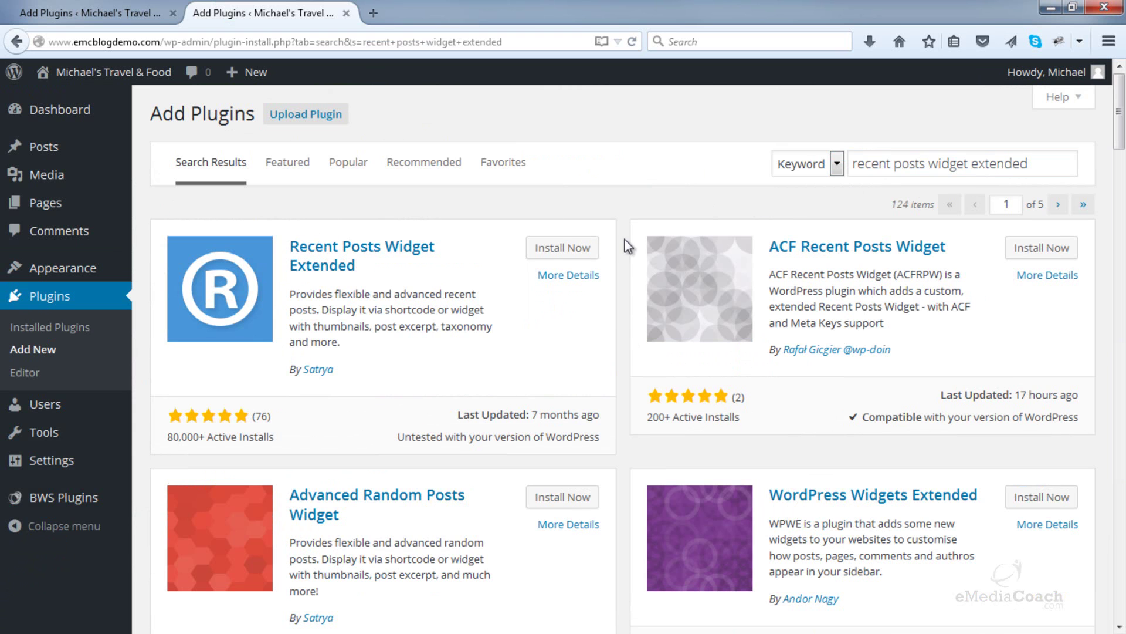
left_click(558, 254)
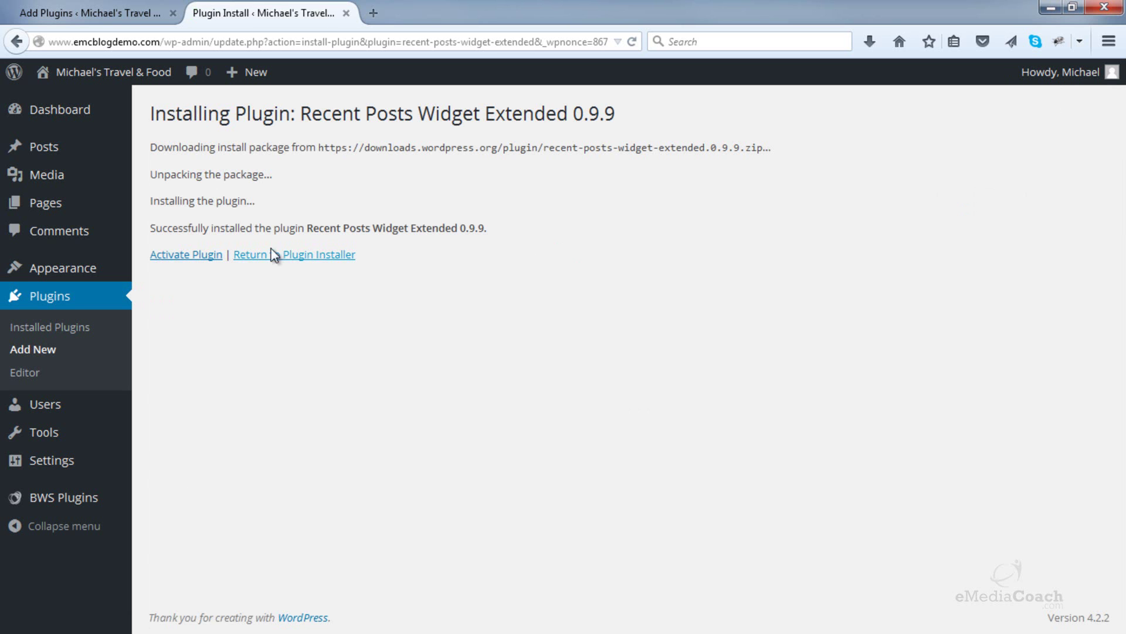
left_click(200, 256)
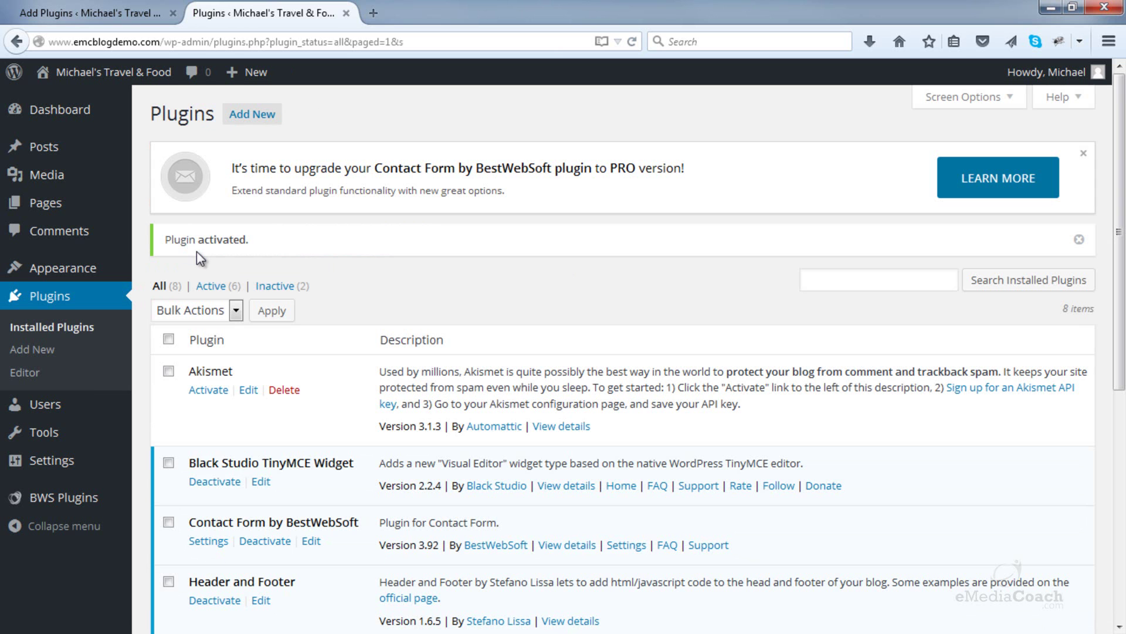
In Appearance > Widgets, drag Recent Posts Extended into the Right Sidebar beneath Recent Posts.
mouse_move(100, 272)
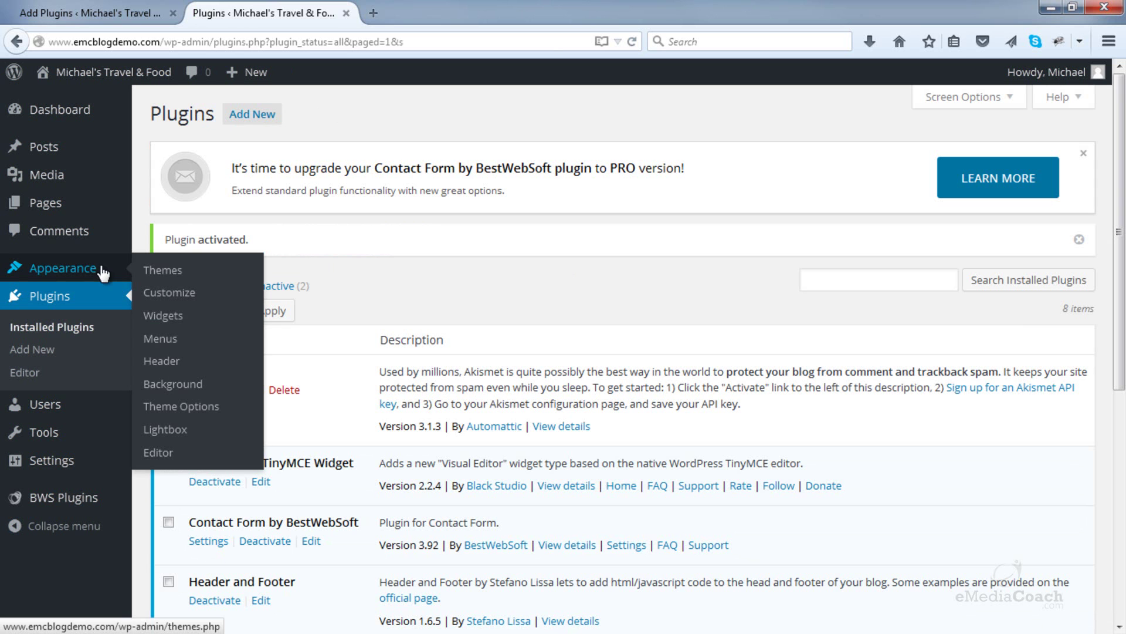
left_click(169, 317)
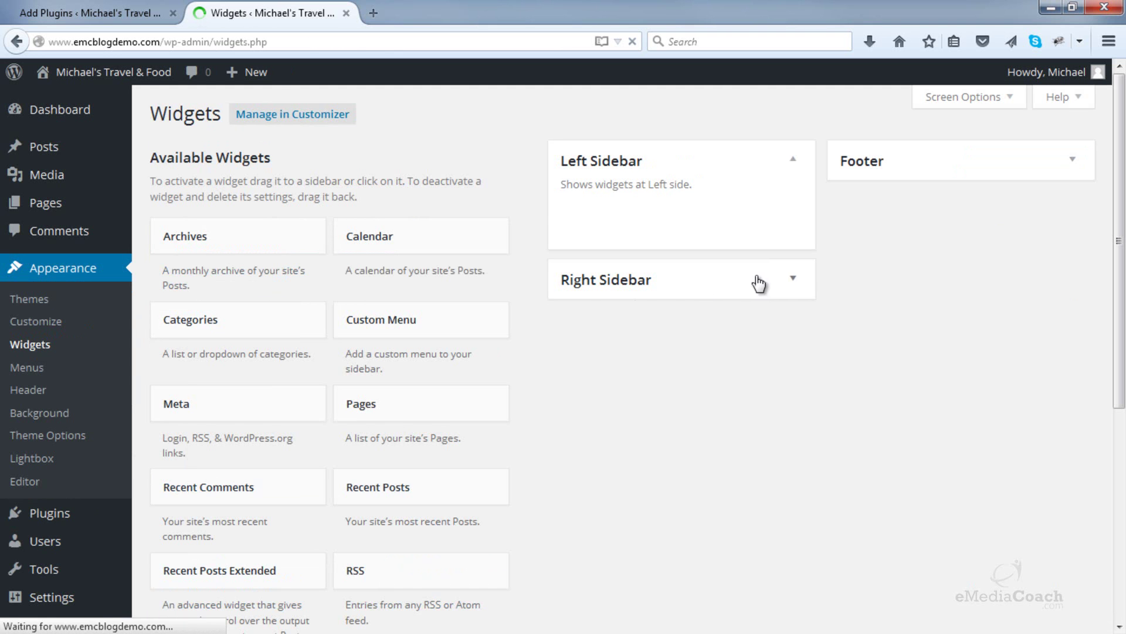
left_click(759, 284)
scroll(920, 273, "down", 3)
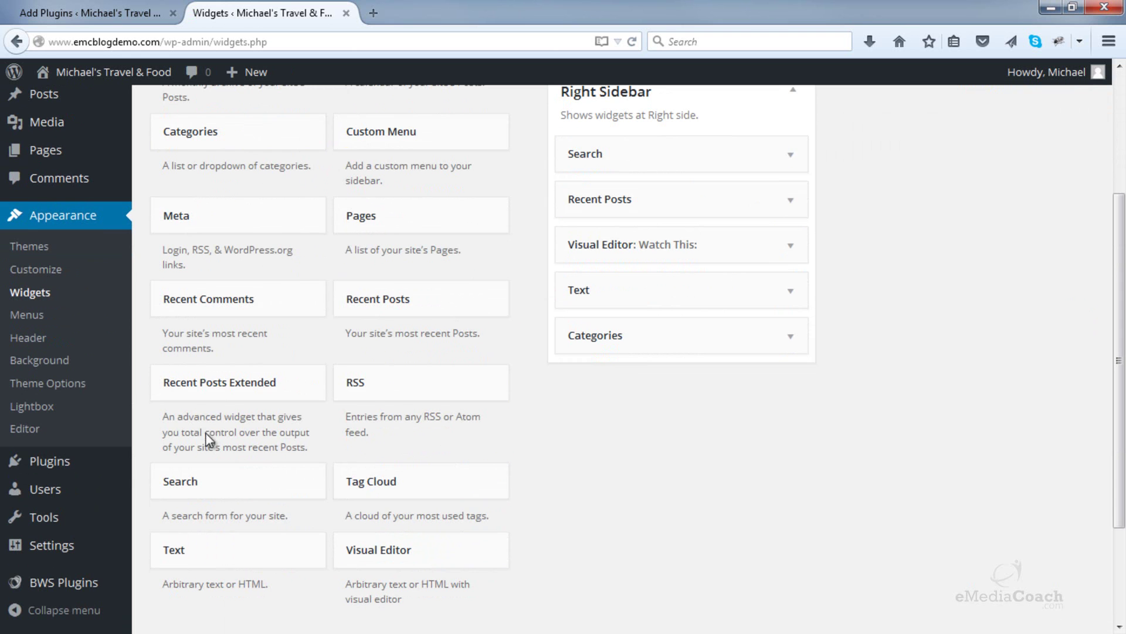
scroll(274, 431, "up", 1)
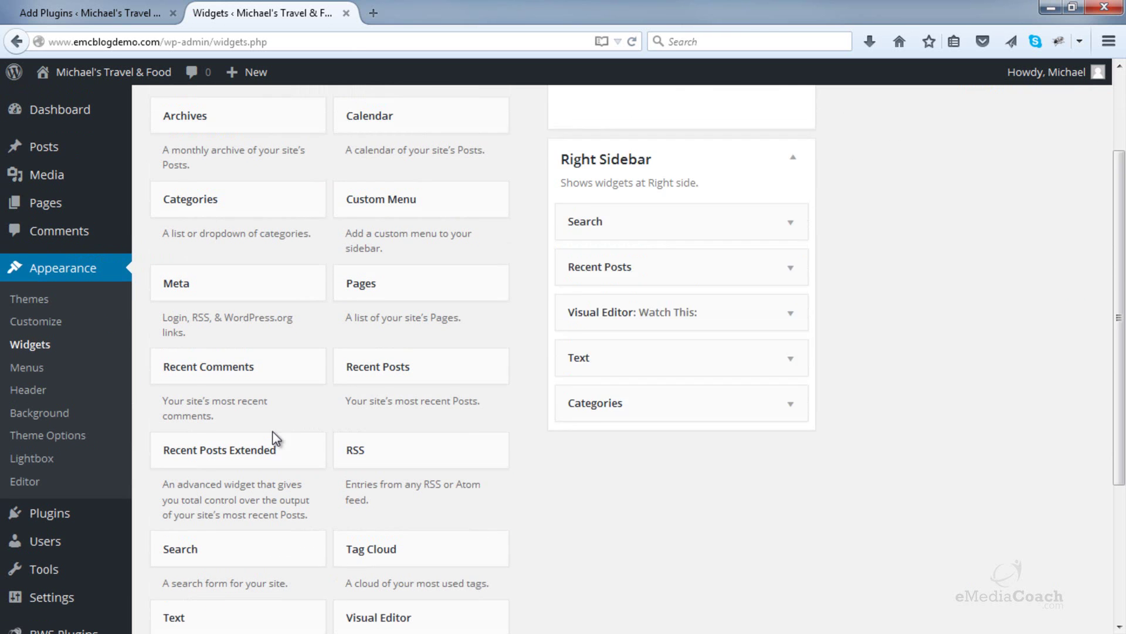
left_click_drag(315, 477, 681, 340)
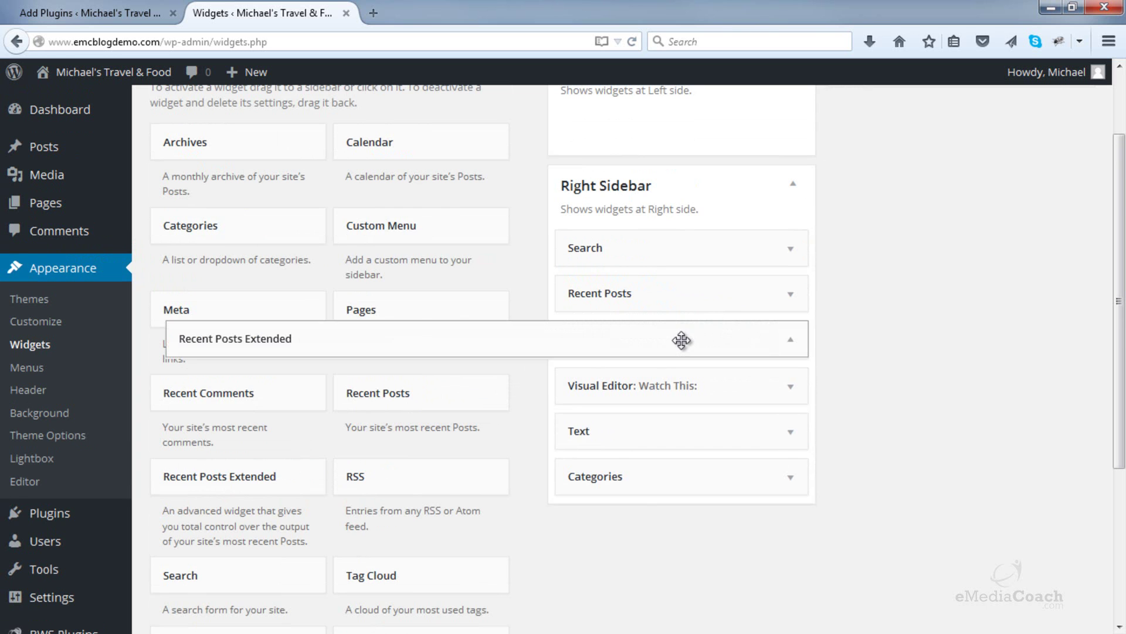
scroll(683, 340, "down", 2)
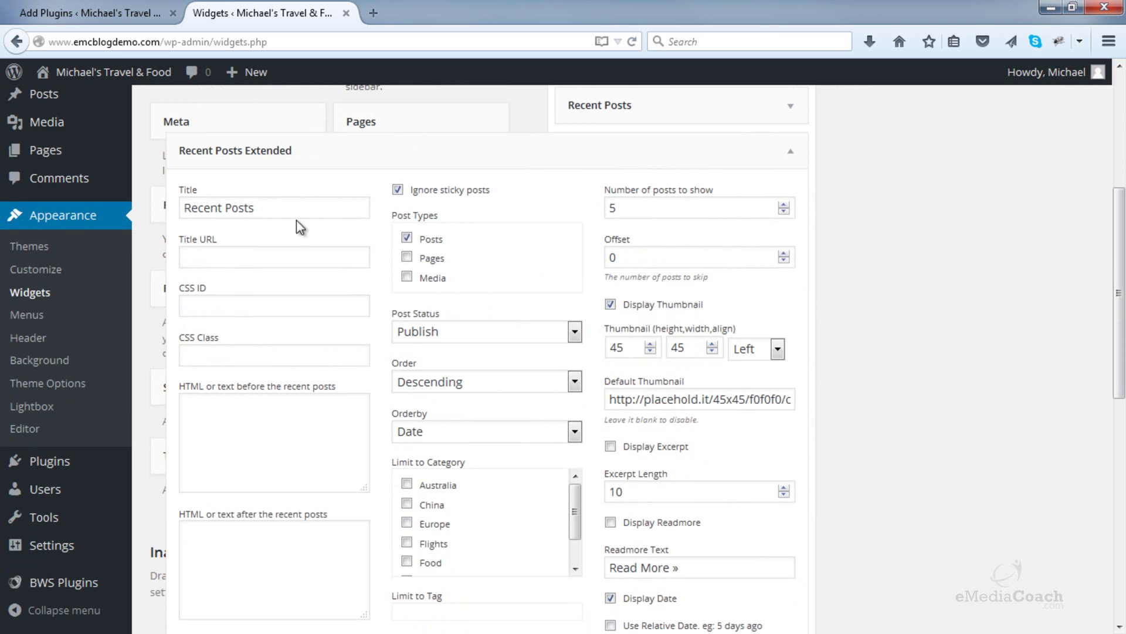
Tick Pages under Post Types, keeping Publish post status and Descending order.
scroll(298, 218, "down", 2)
scroll(205, 155, "up", 1)
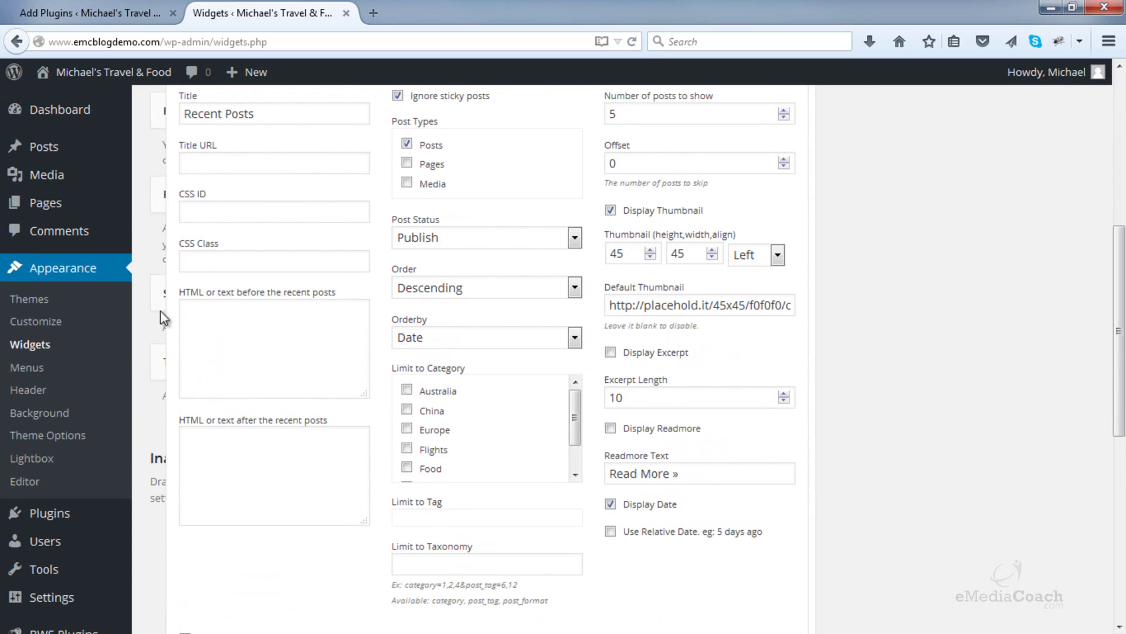
scroll(322, 176, "up", 2)
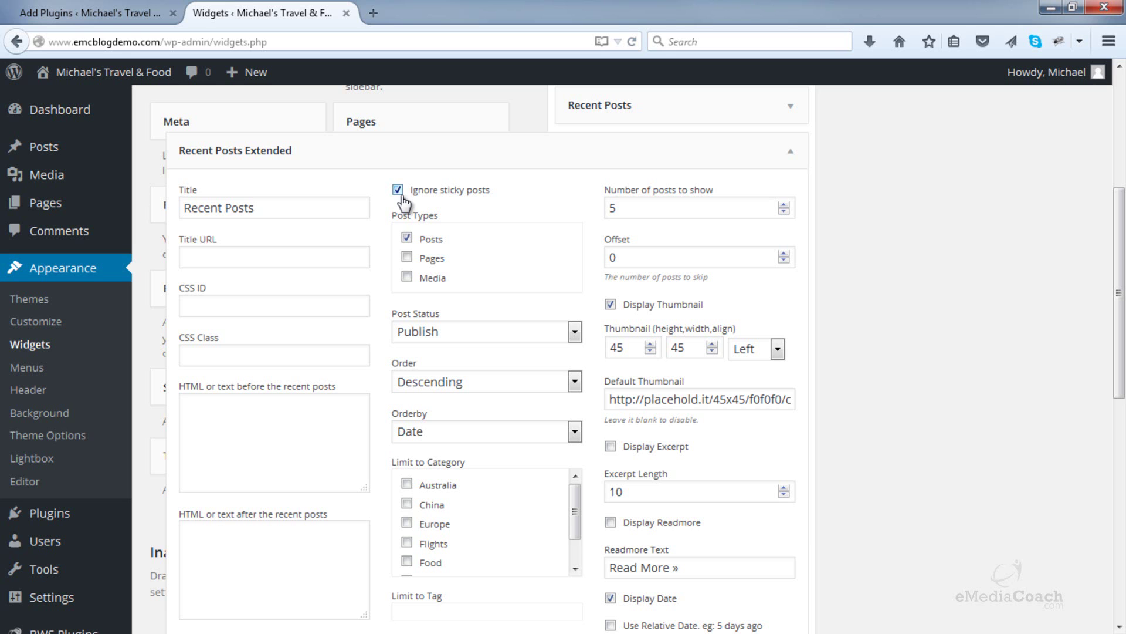
left_click(407, 258)
scroll(411, 264, "down", 3)
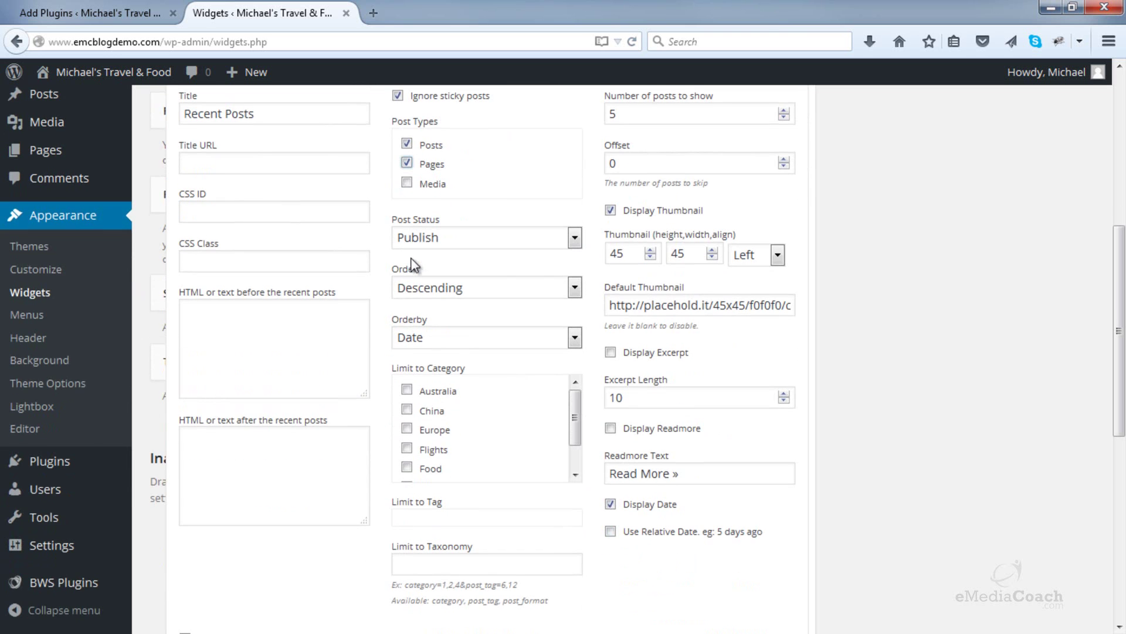
left_click(451, 238)
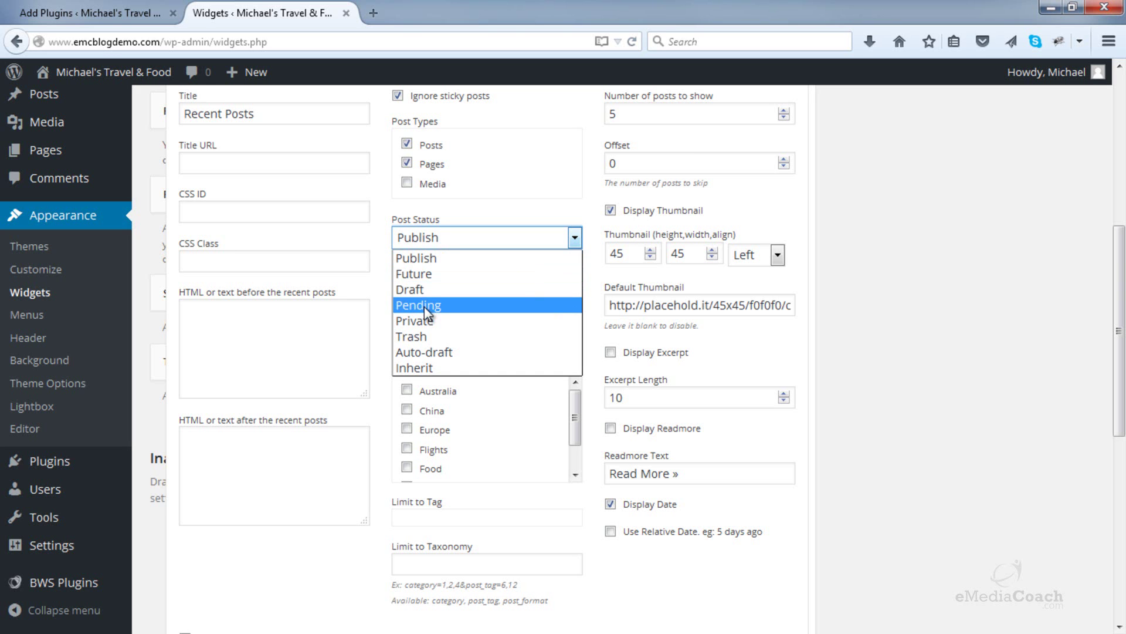
left_click(384, 346)
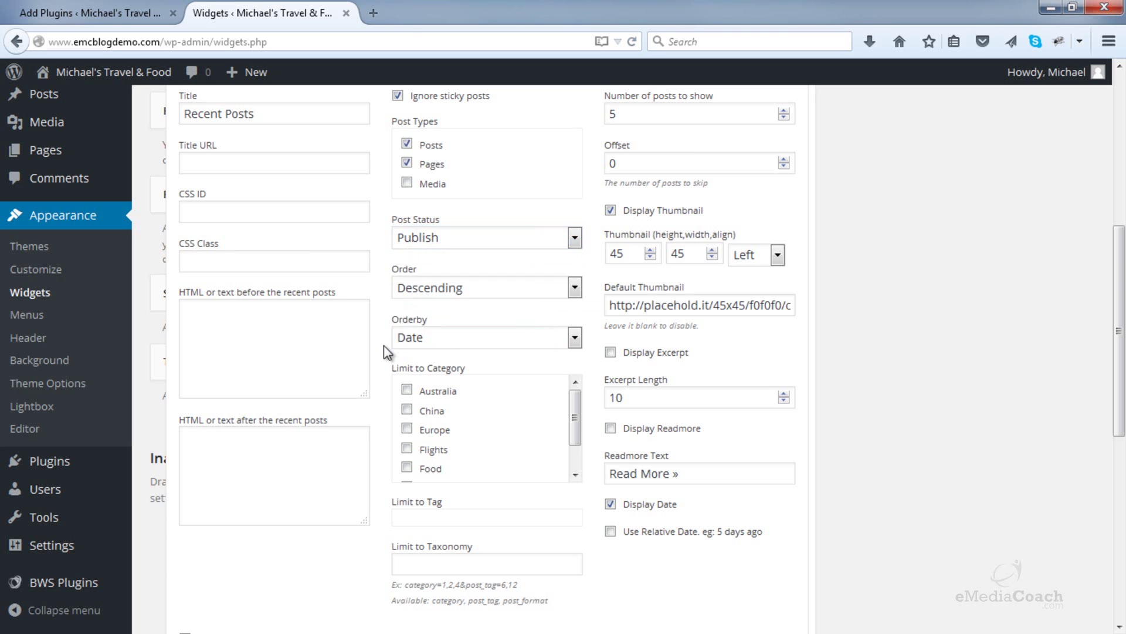
left_click(444, 293)
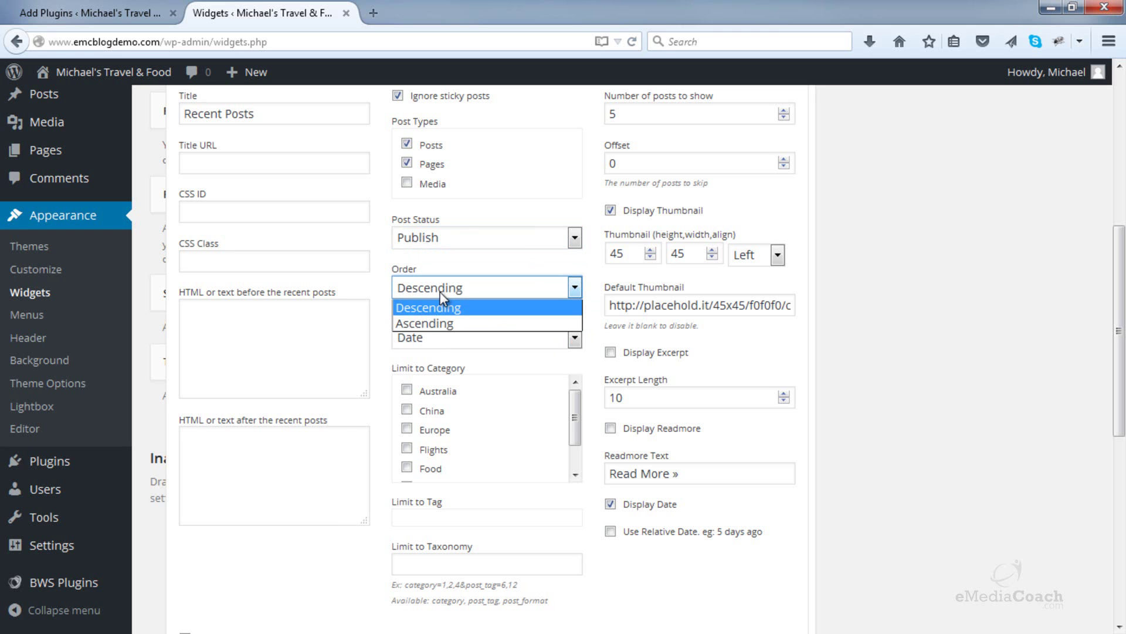
left_click(444, 305)
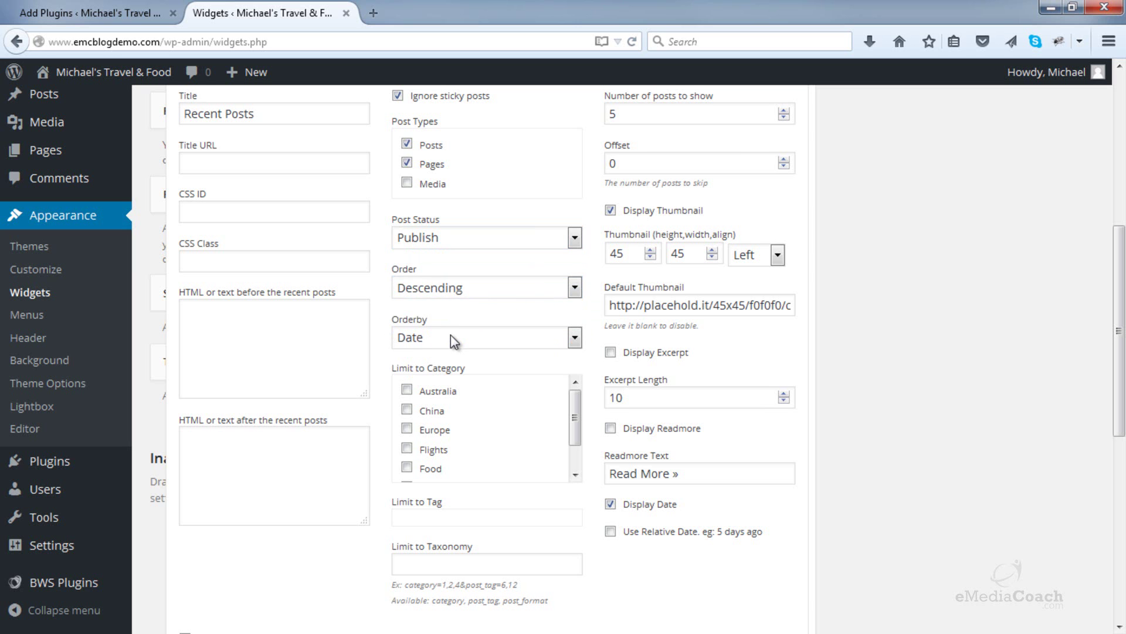
scroll(448, 336, "down", 3)
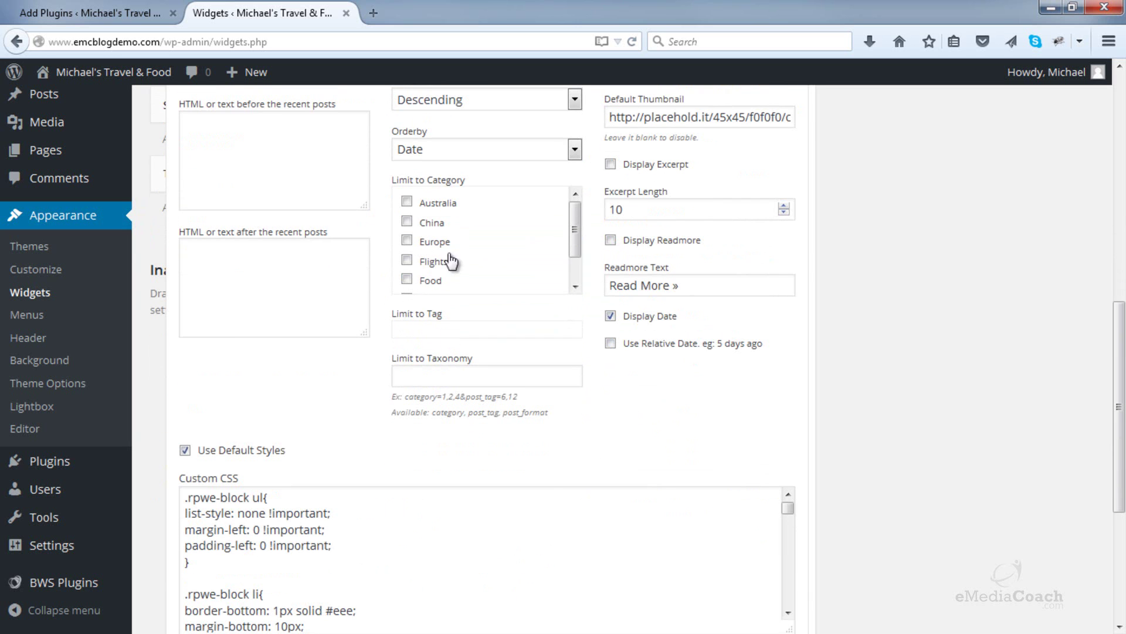
Toggle the Australia, China and Europe category boxes, then set 7 posts to show.
left_click(407, 203)
left_click(407, 222)
left_click(408, 241)
left_click(407, 244)
left_click(407, 223)
scroll(441, 226, "down", 1)
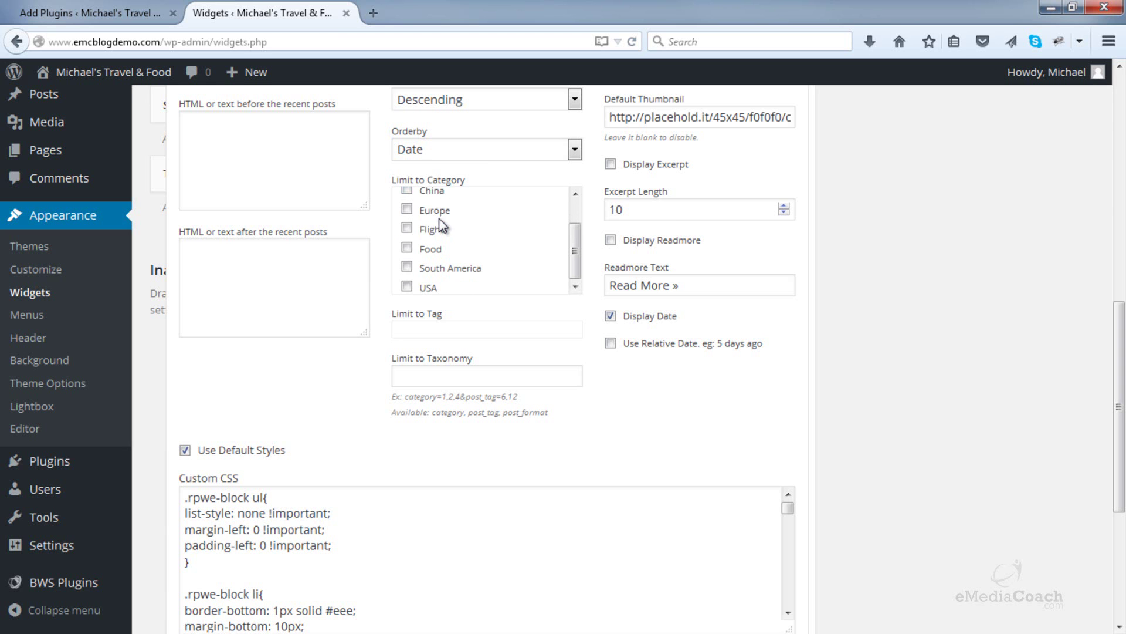
scroll(441, 226, "up", 1)
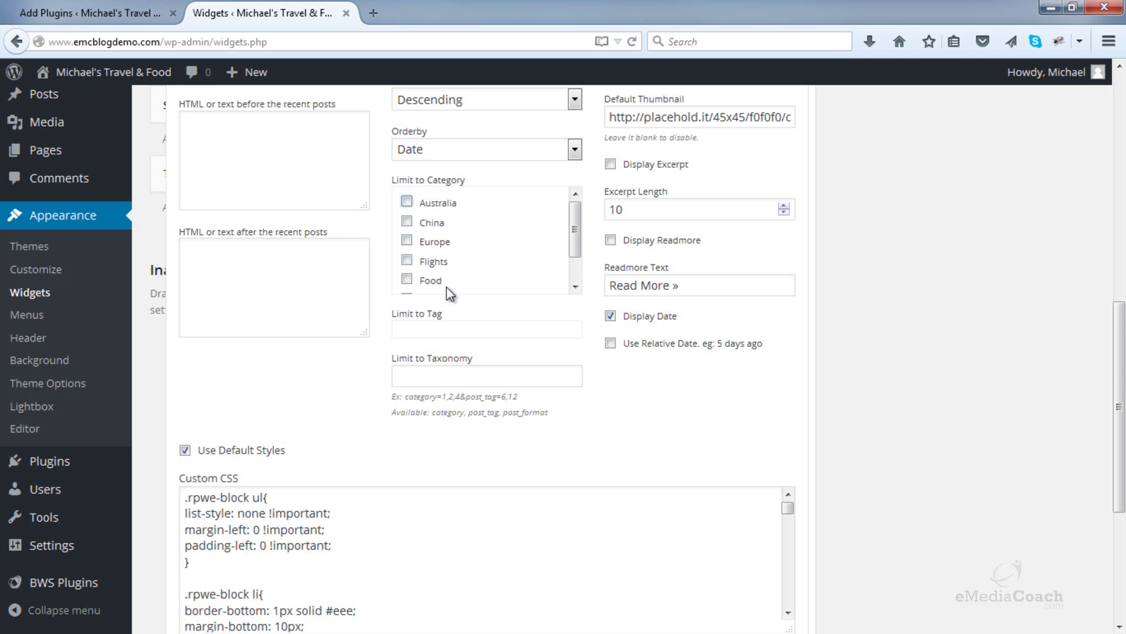
scroll(568, 341, "up", 1)
scroll(568, 340, "up", 8)
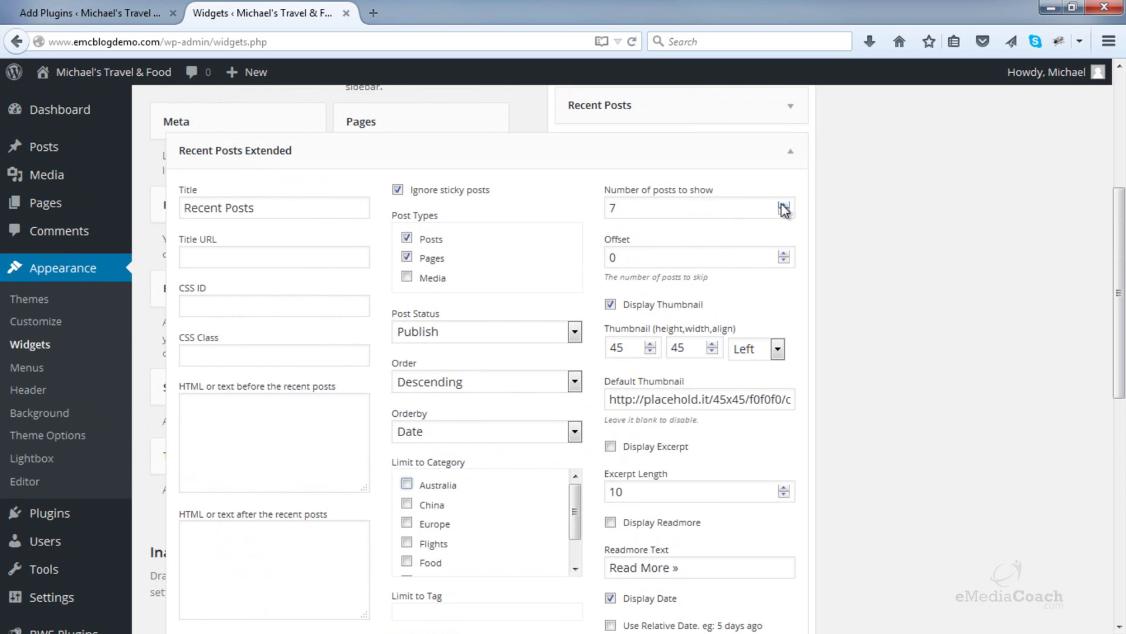
scroll(738, 290, "down", 3)
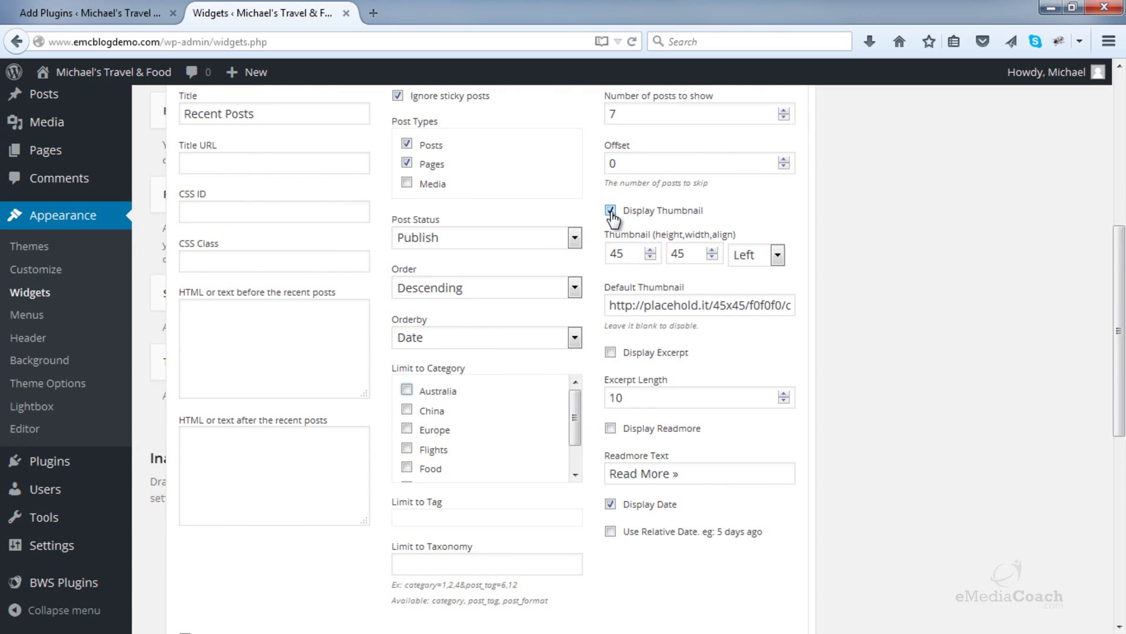
scroll(613, 218, "up", 3)
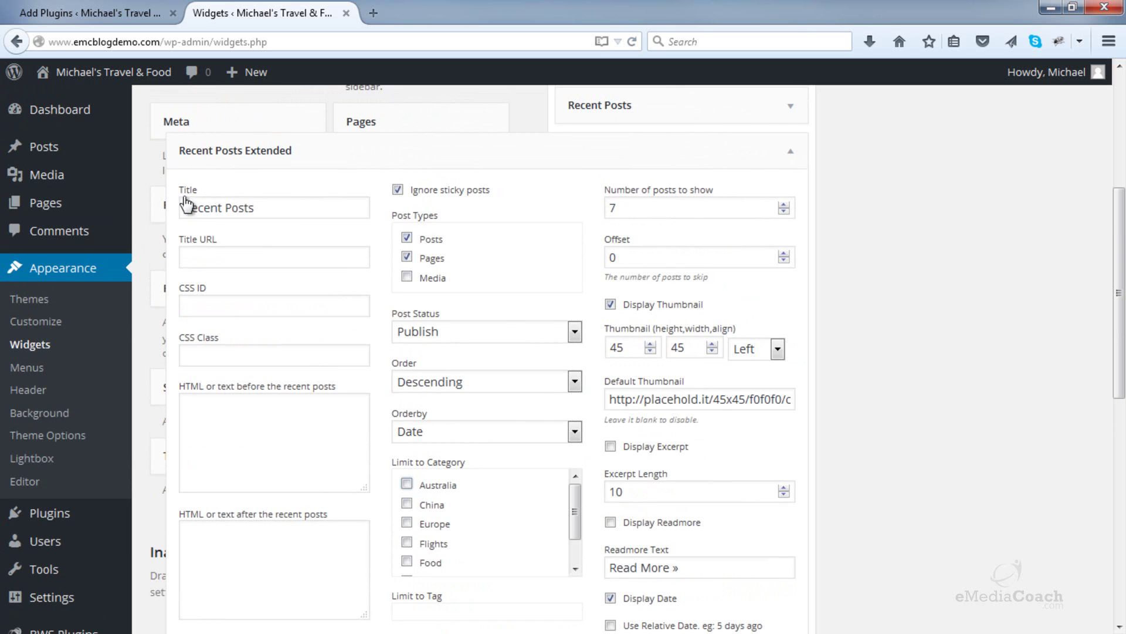
mouse_move(88, 204)
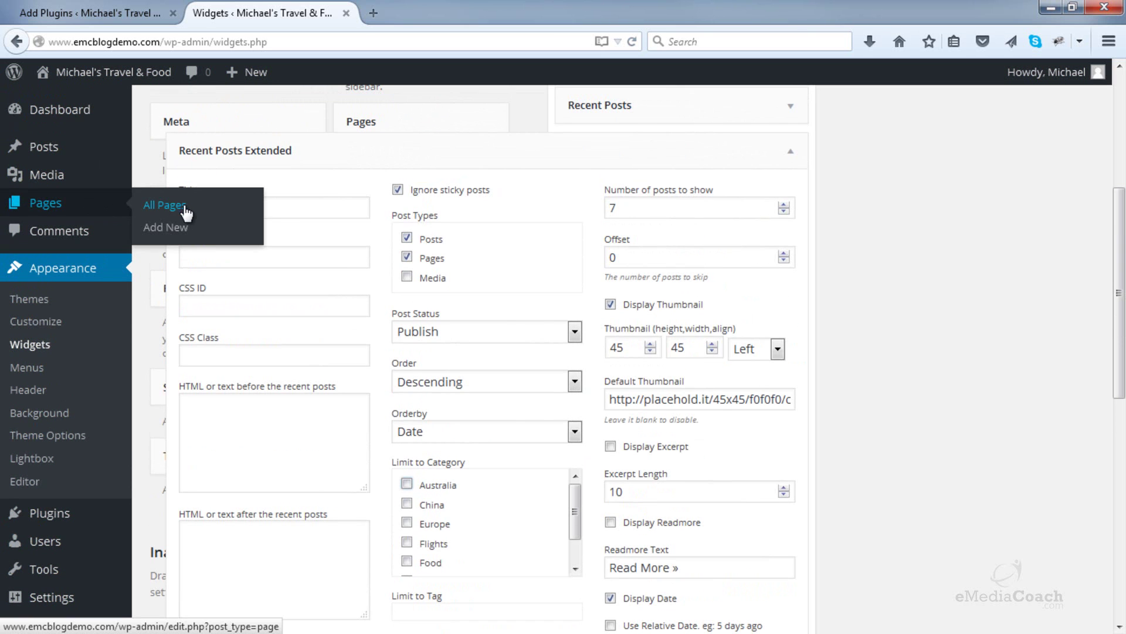
mouse_move(82, 146)
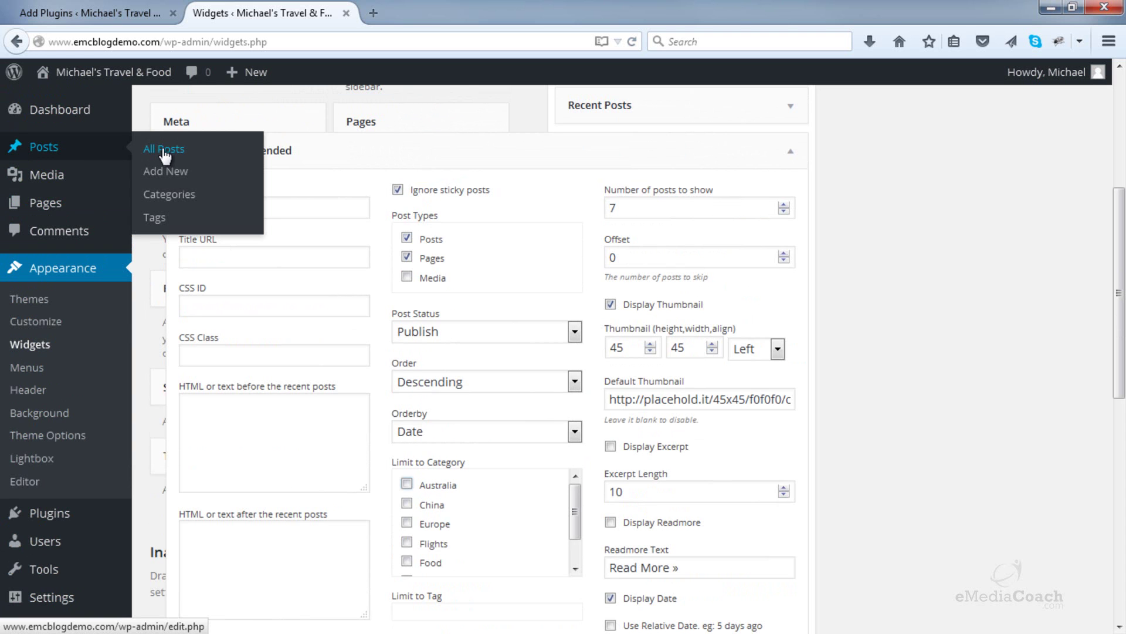
right_click(162, 171)
key("Escape")
right_click(164, 152)
left_click(190, 154)
left_click(411, 12)
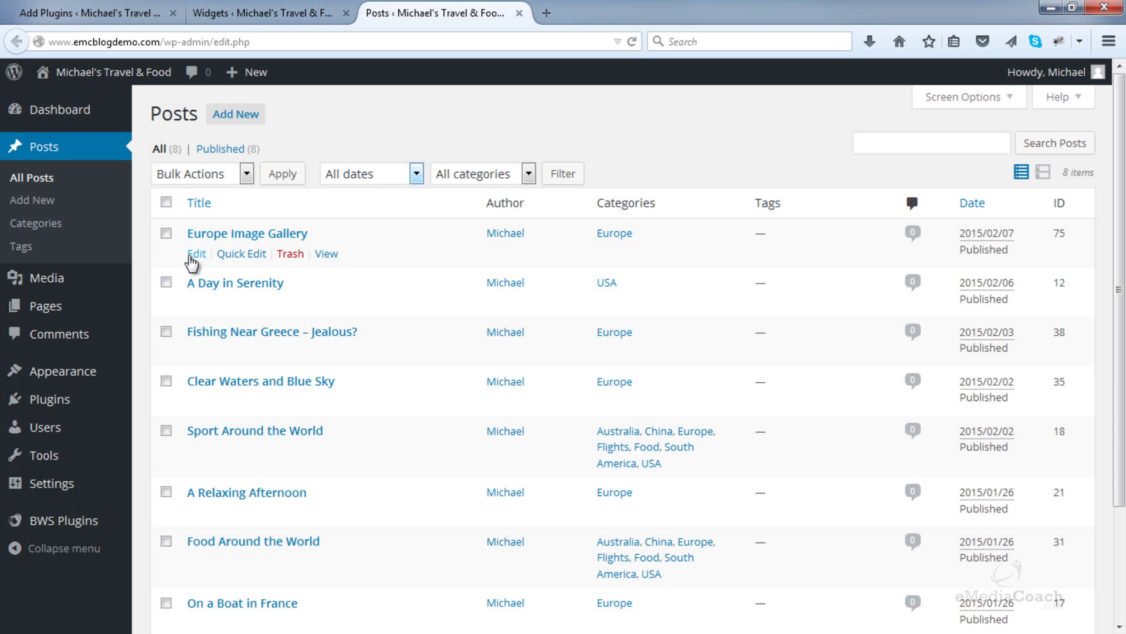
left_click(193, 256)
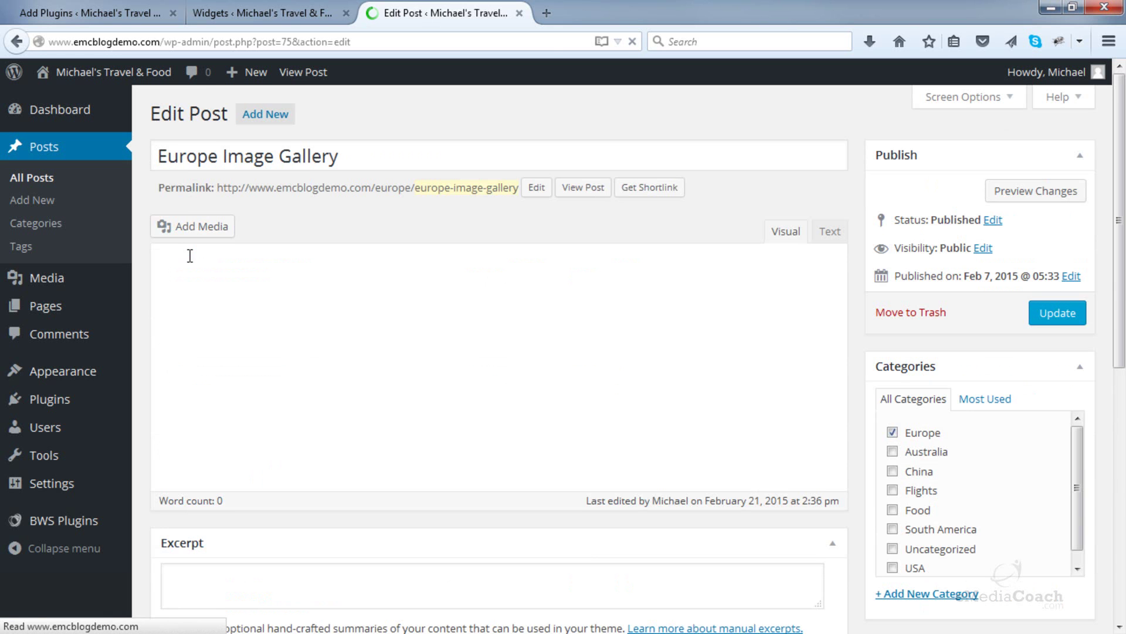
scroll(863, 239, "down", 5)
scroll(872, 233, "down", 2)
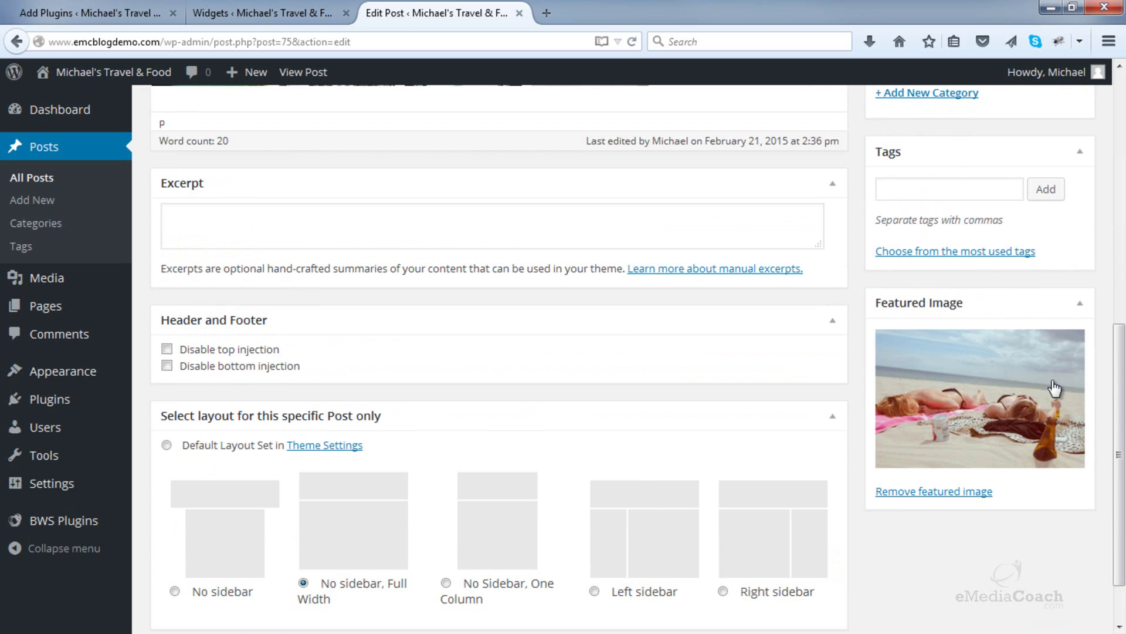
scroll(966, 366, "up", 7)
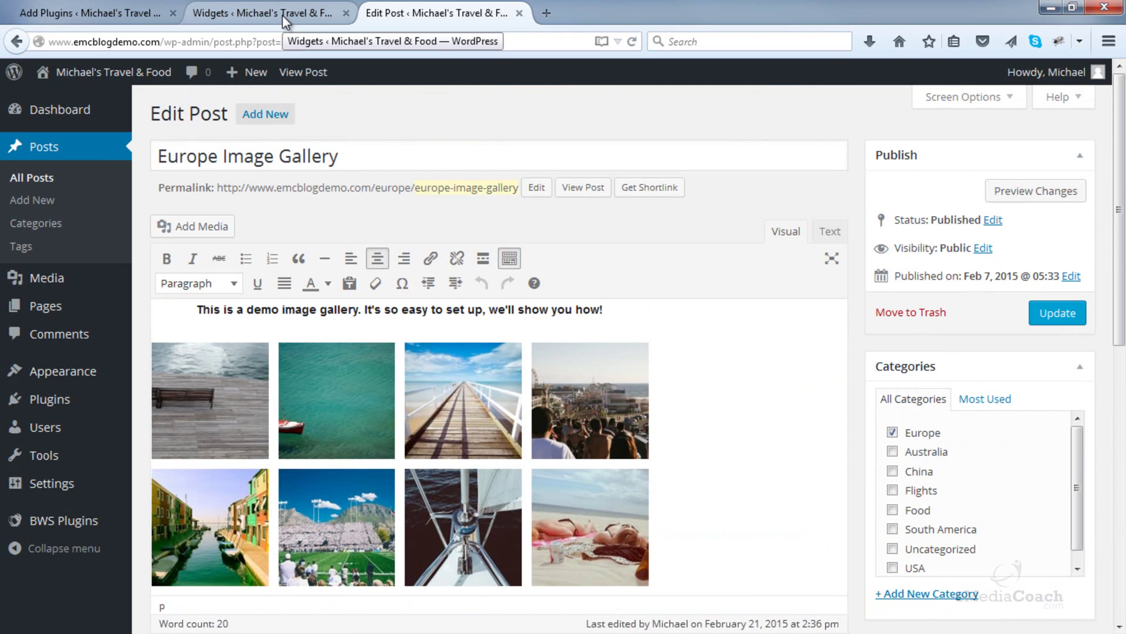
left_click(519, 13)
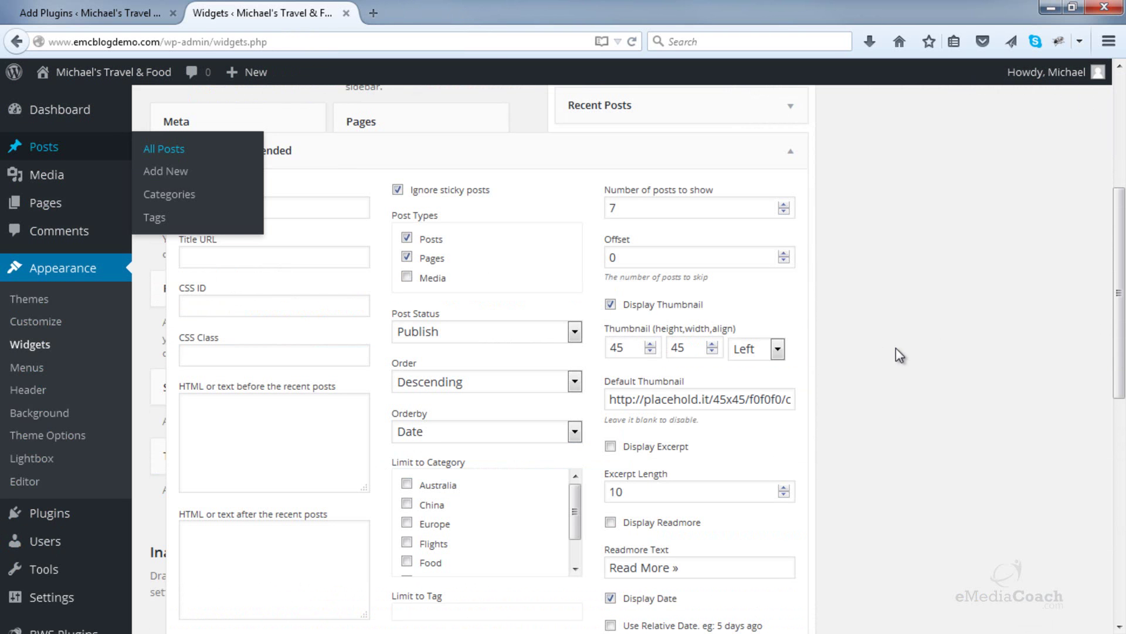
Save the Recent Posts Extended widget settings.
scroll(723, 300, "down", 3)
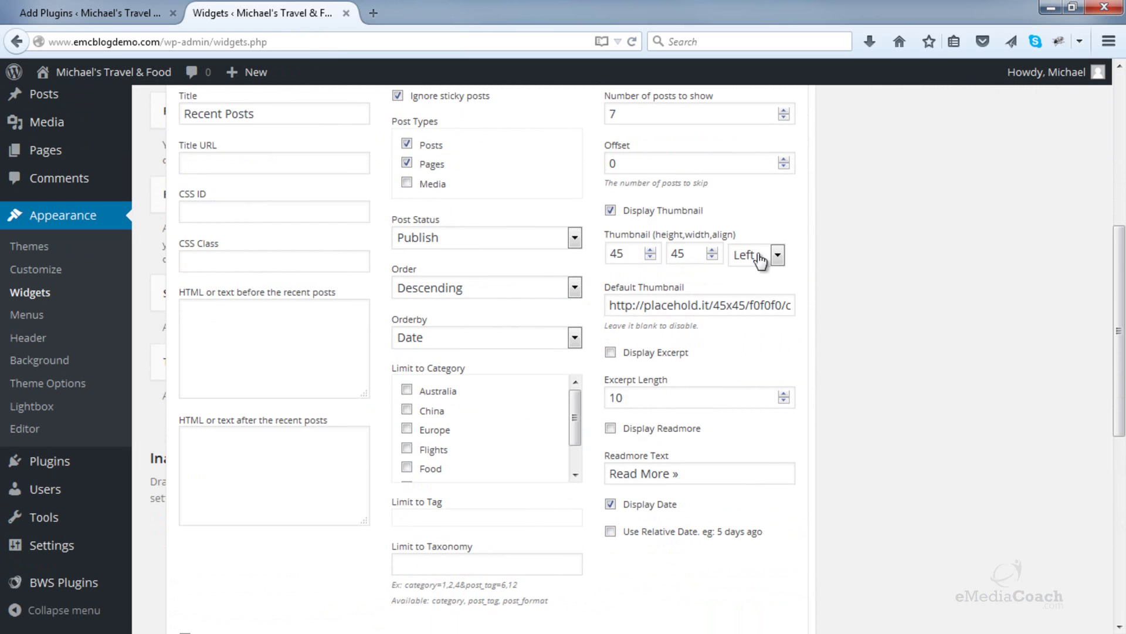
scroll(761, 260, "down", 3)
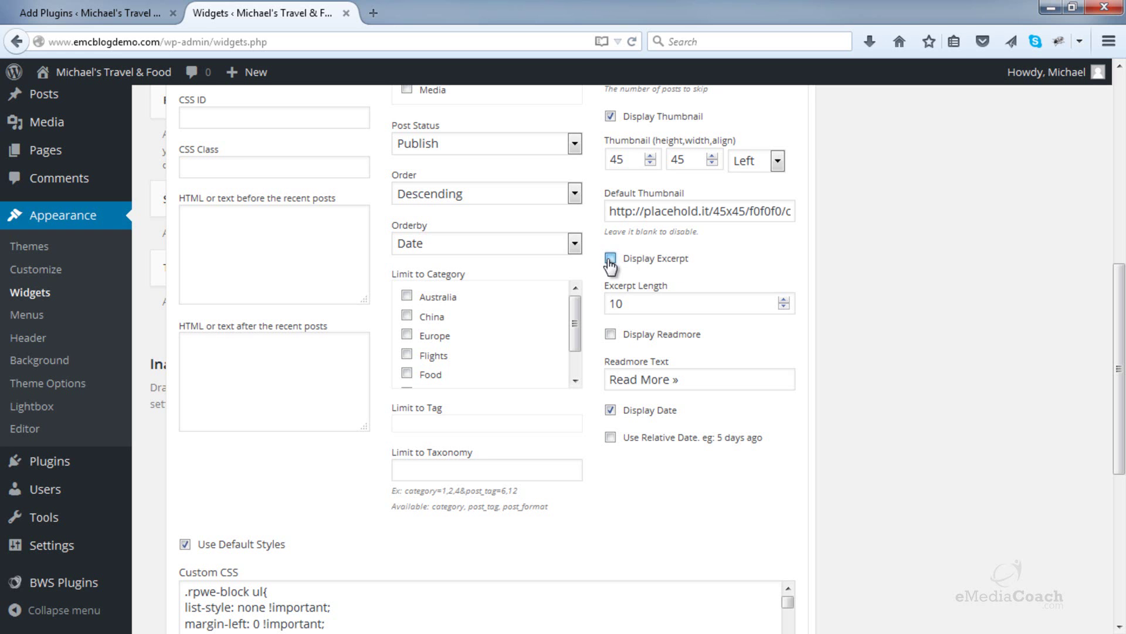
scroll(722, 376, "down", 3)
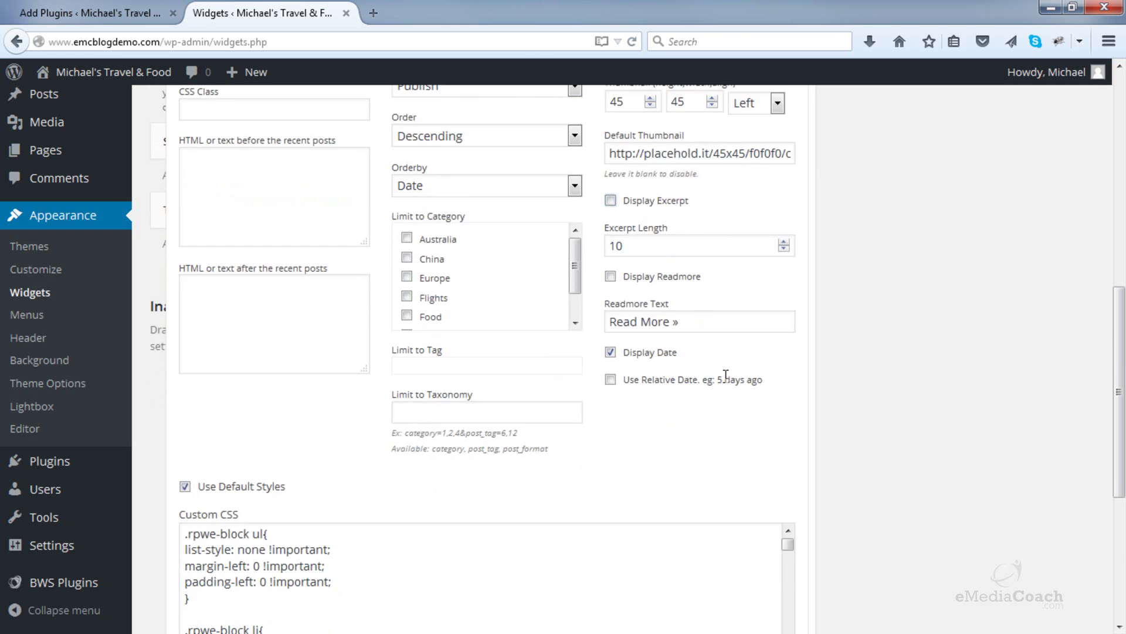
left_click(775, 581)
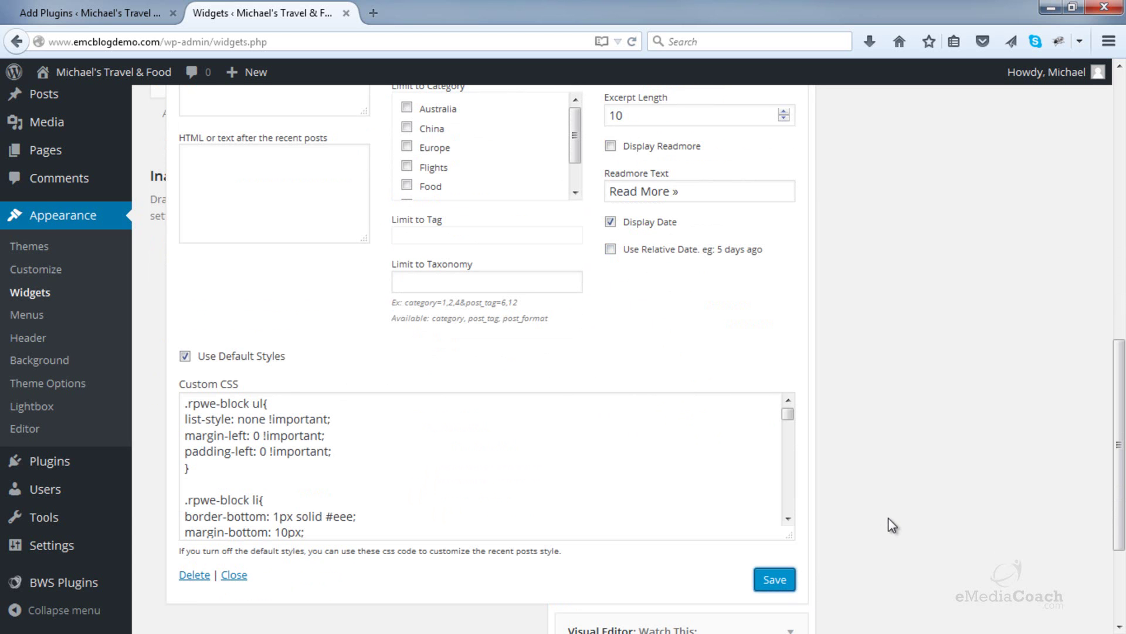
Collapse Recent Posts Extended and position it below Recent Posts in the Right Sidebar.
scroll(889, 517, "up", 9)
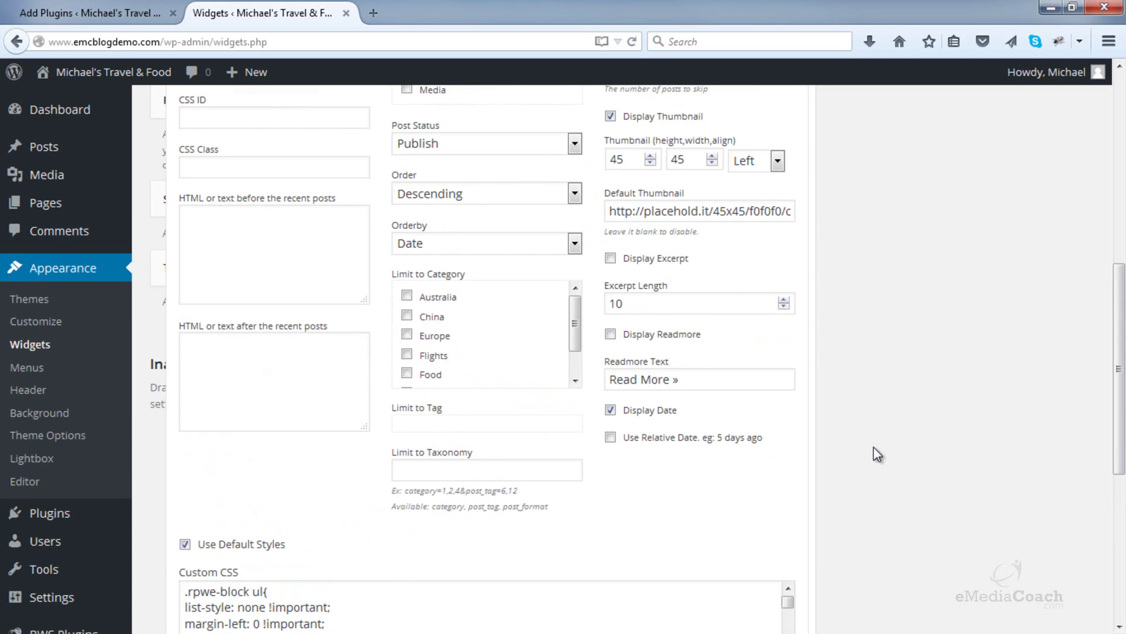
left_click(797, 335)
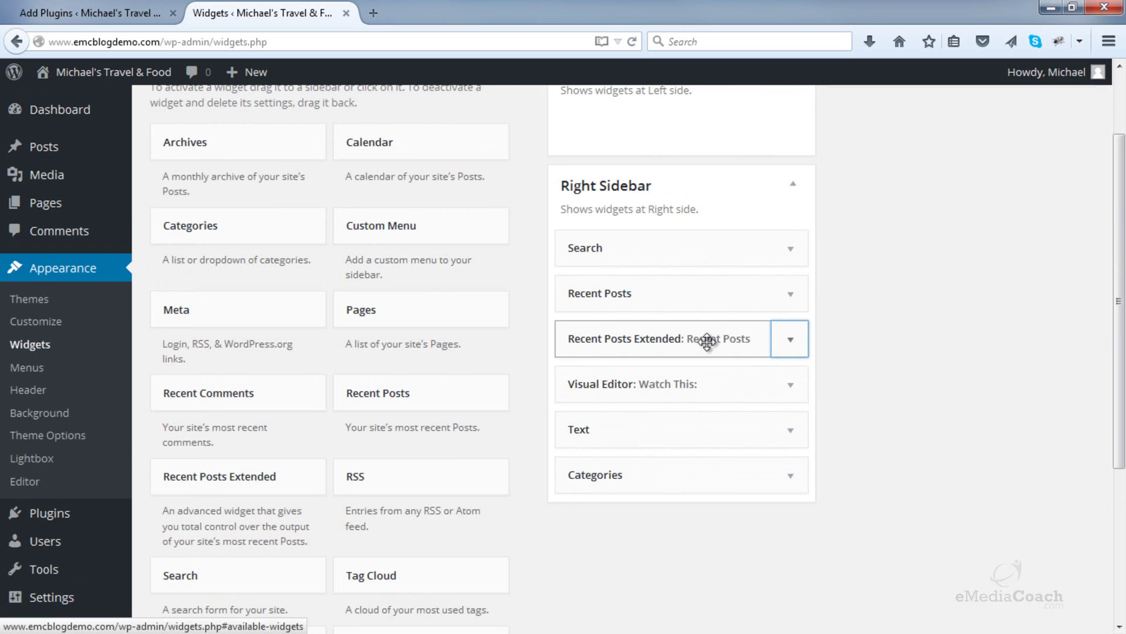
mouse_move(659, 344)
left_mouse_down()
mouse_move(659, 470)
mouse_move(684, 327)
mouse_move(674, 229)
mouse_move(664, 334)
left_mouse_up()
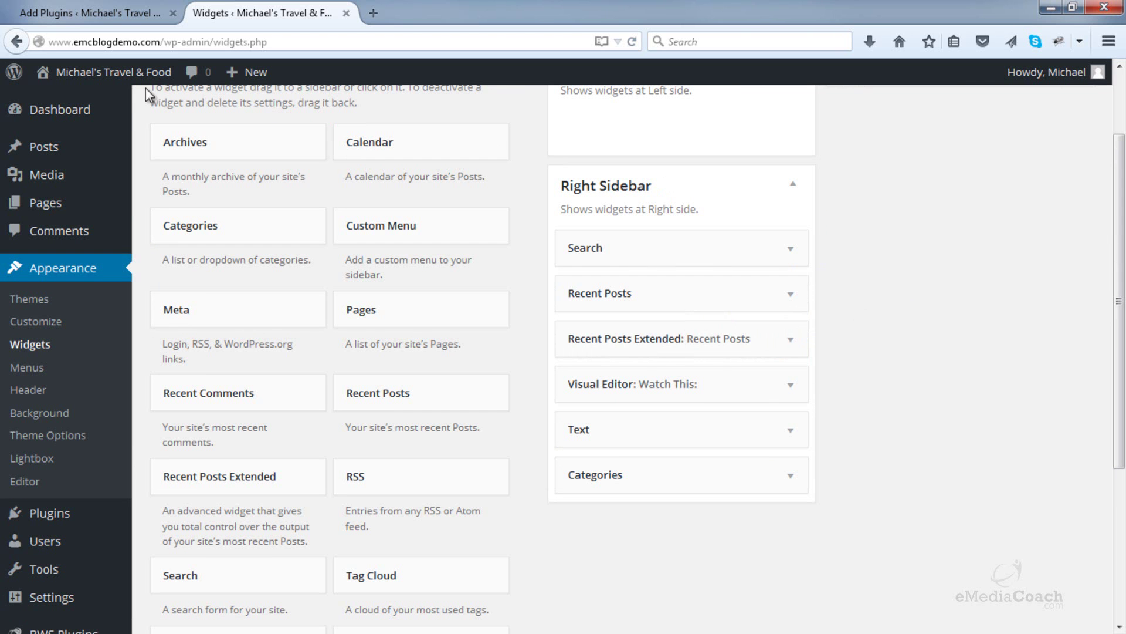
Open the live site from Visit Site in a new tab.
mouse_move(129, 75)
right_click(114, 101)
left_click(158, 111)
left_click(417, 8)
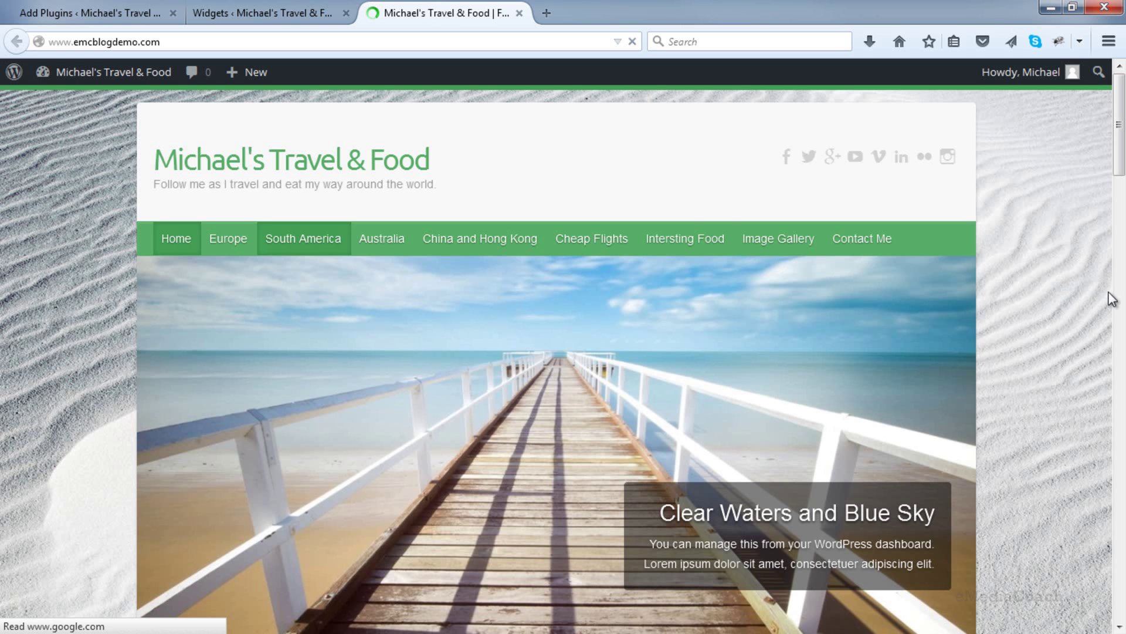
Review both sidebar lists, seven thumbnail items including Contact Me!, then return to Widgets.
scroll(1019, 300, "down", 10)
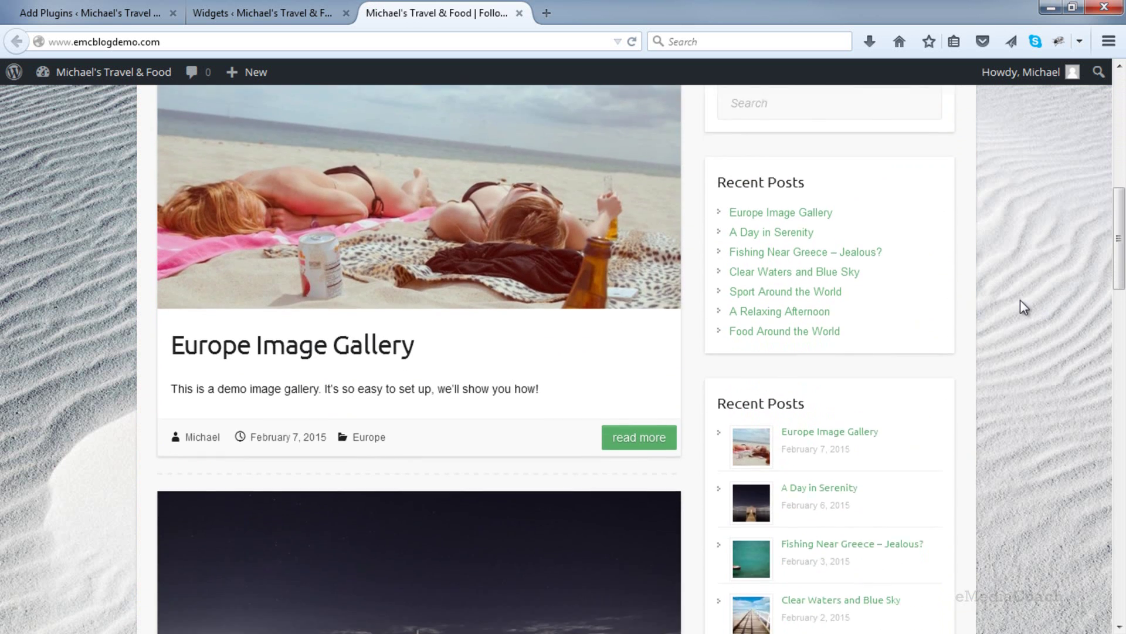
scroll(1020, 300, "down", 5)
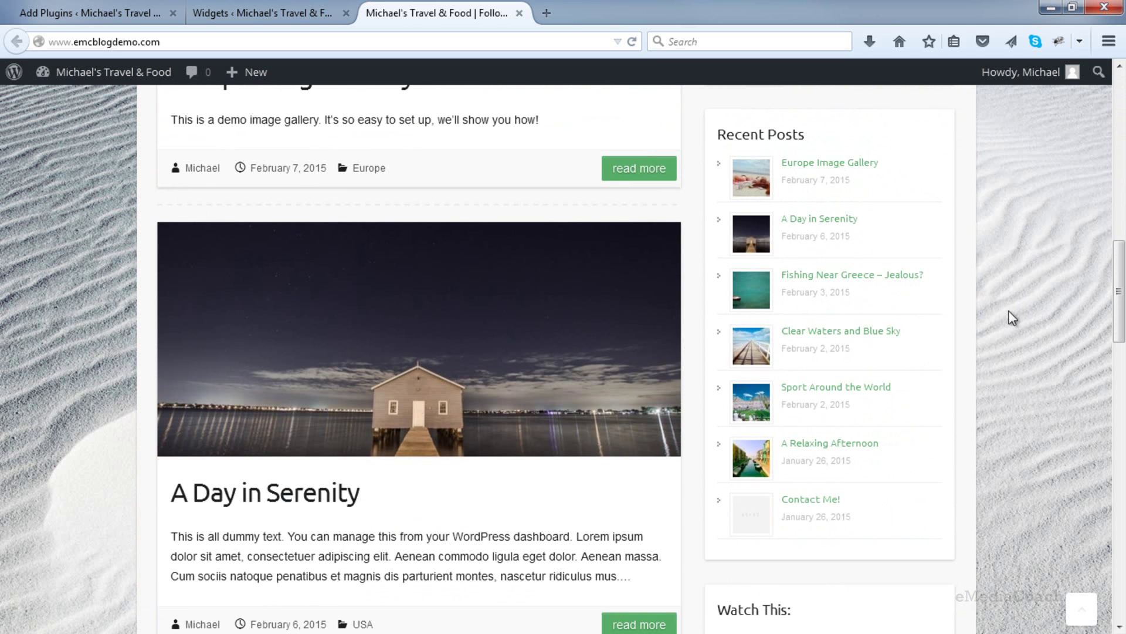
scroll(985, 300, "up", 3)
scroll(985, 292, "down", 3)
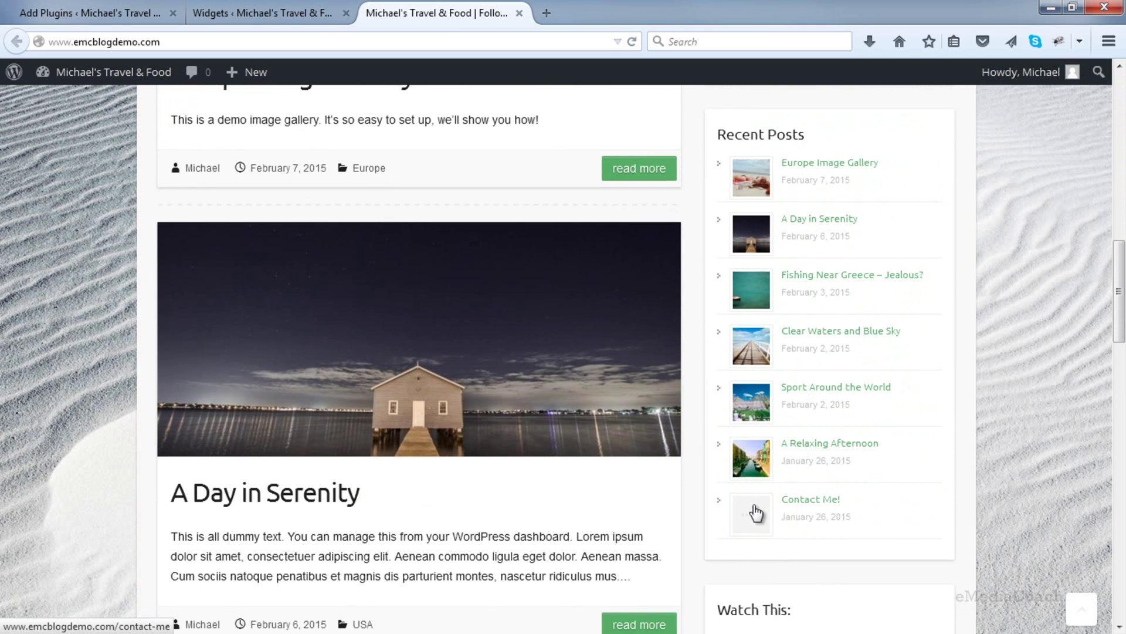
left_click(314, 10)
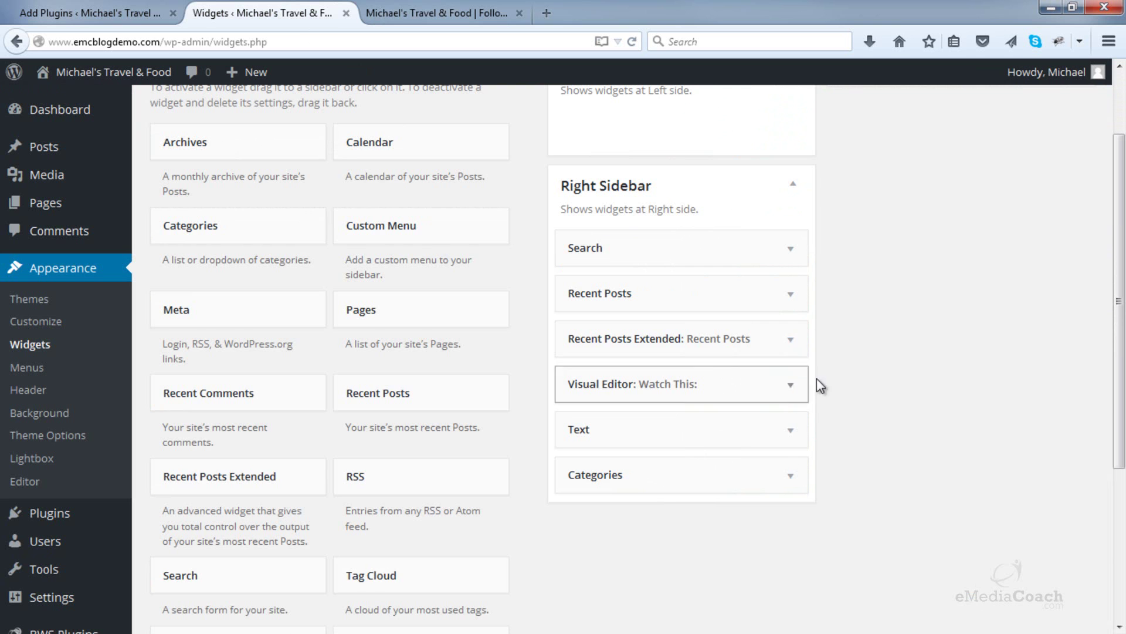
Untick Pages under Post Types in Recent Posts Extended and save the widget.
left_click(792, 340)
scroll(616, 327, "down", 6)
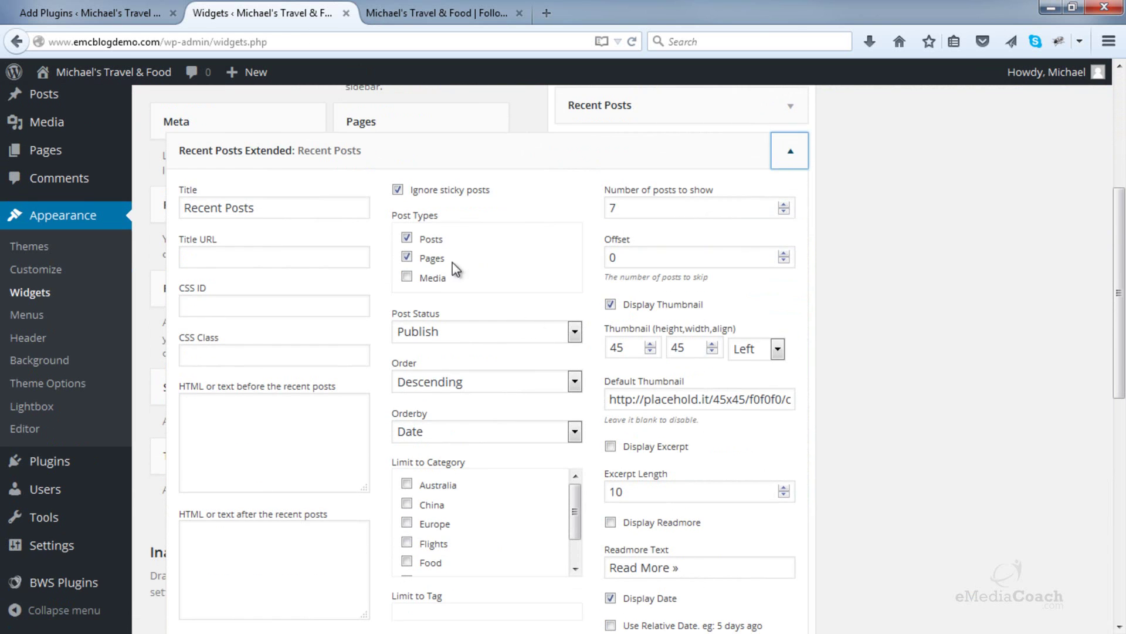
left_click(407, 257)
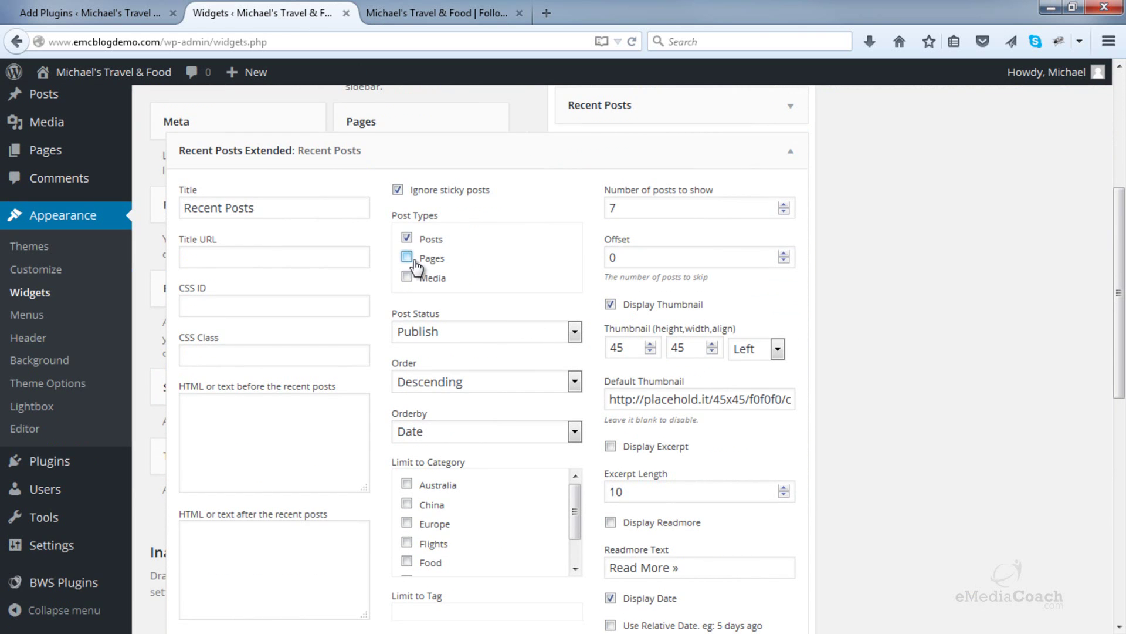
scroll(646, 352, "down", 8)
scroll(451, 495, "down", 5)
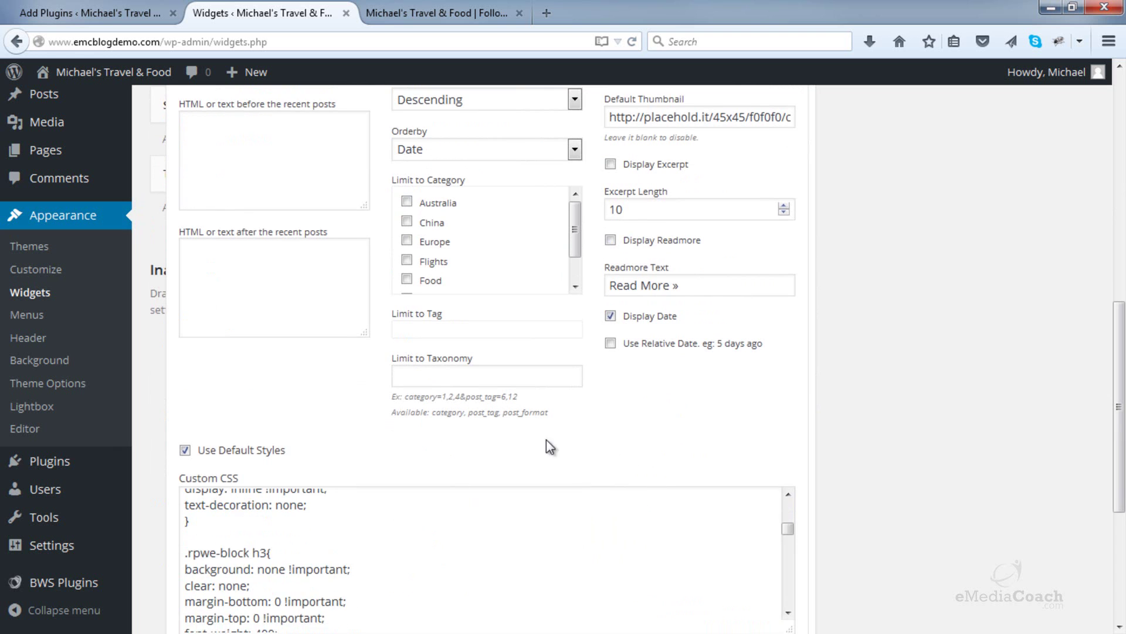
scroll(762, 434, "down", 3)
left_click(789, 482)
Reload the live site to see Food Around the World replace Contact Me!, then return to Widgets.
left_click(389, 11)
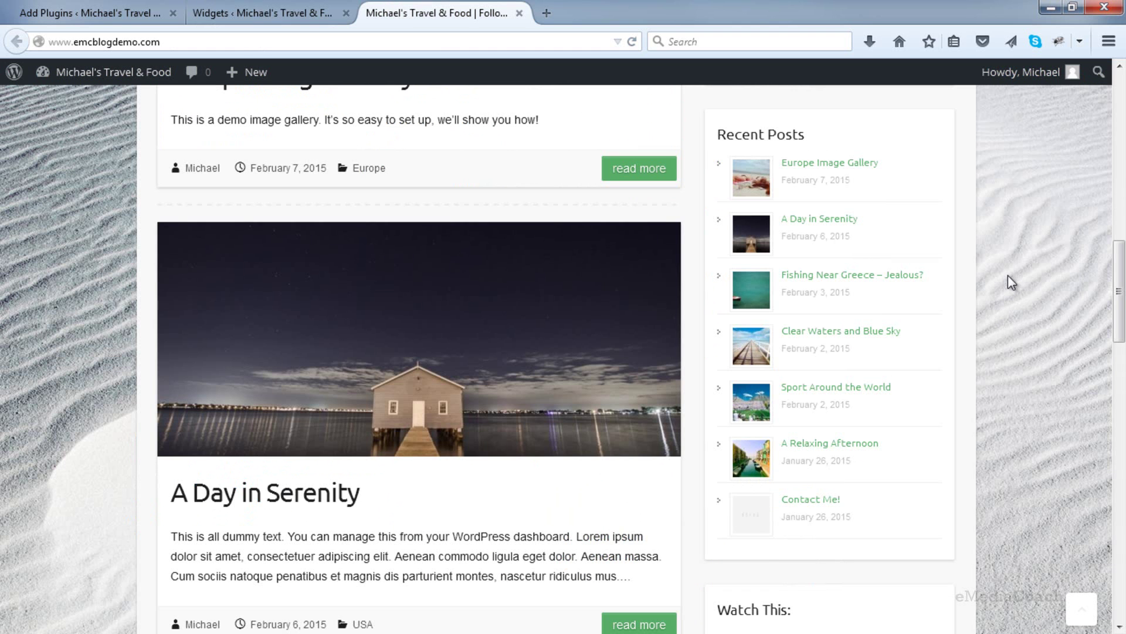
key("F5")
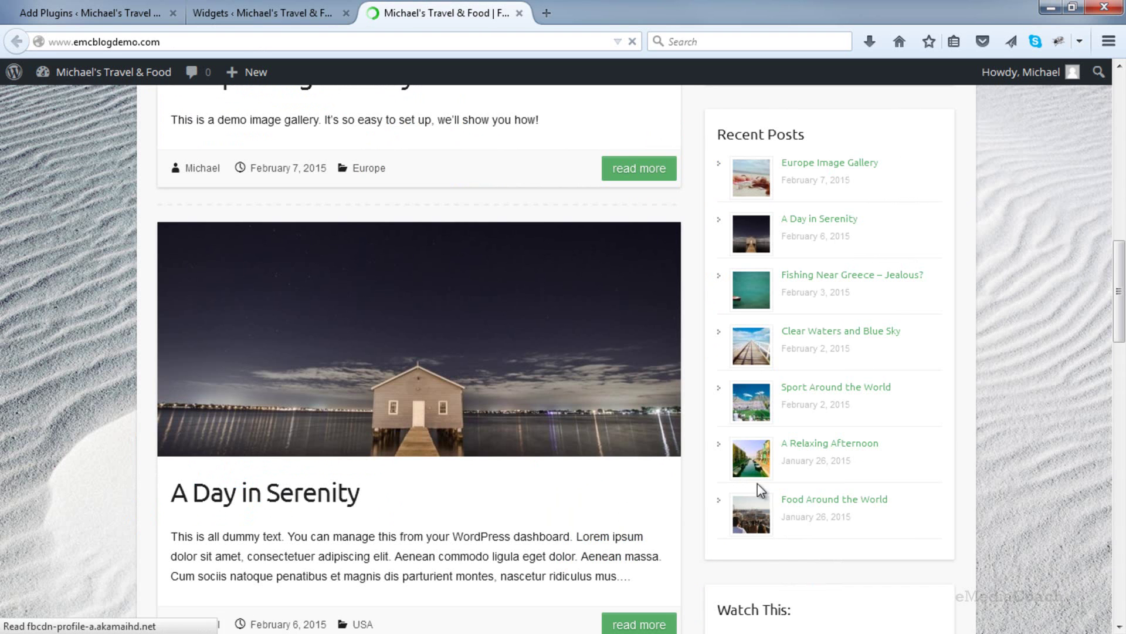
scroll(933, 296, "up", 5)
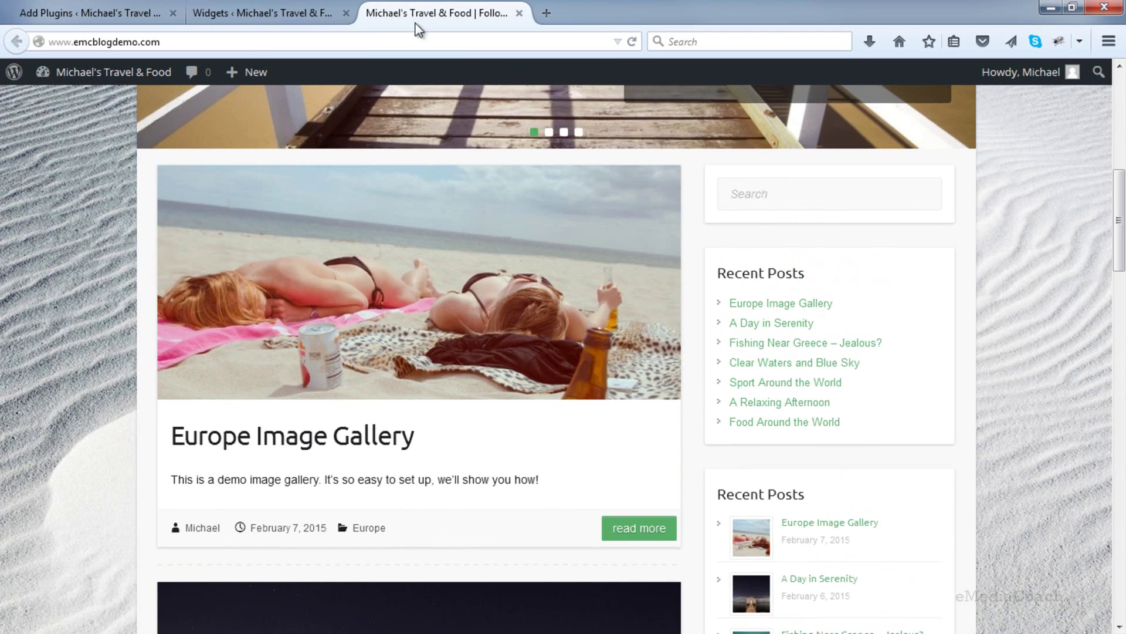
left_click(314, 12)
scroll(745, 349, "up", 4)
scroll(746, 350, "up", 2)
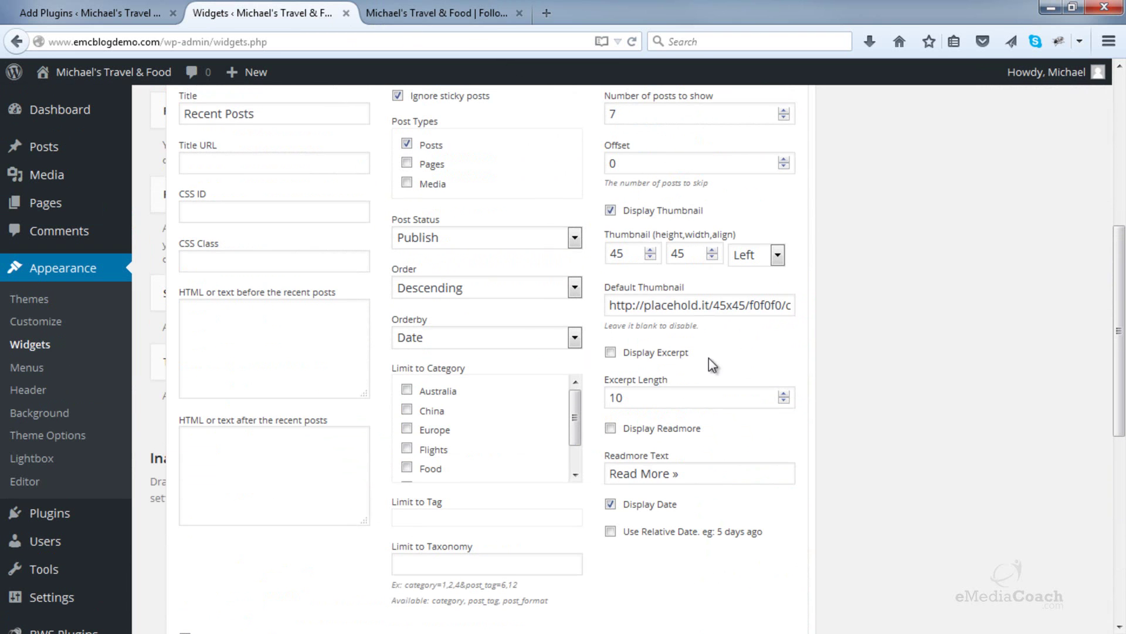
Set the widget's excerpt length to 20 words, enable Read More links, and save.
left_click_drag(649, 393, 561, 395)
type("20")
left_click(847, 387)
left_click(611, 428)
scroll(738, 431, "down", 5)
left_click(774, 580)
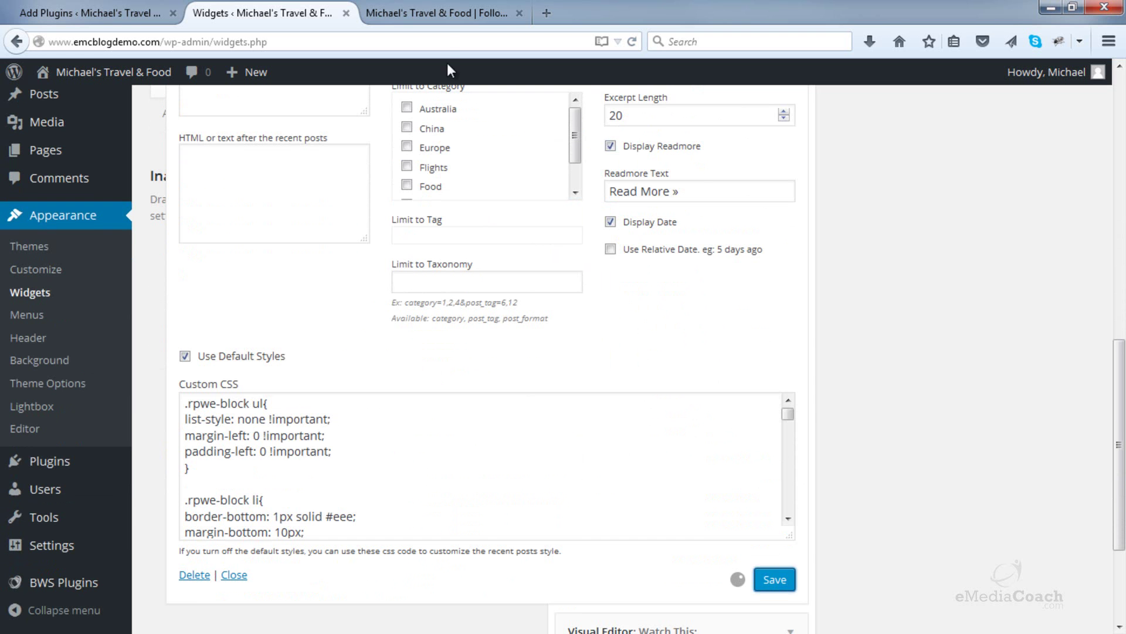
Reload the live front page to preview the 20-word excerpts in the sidebar.
left_click(444, 18)
key("F5")
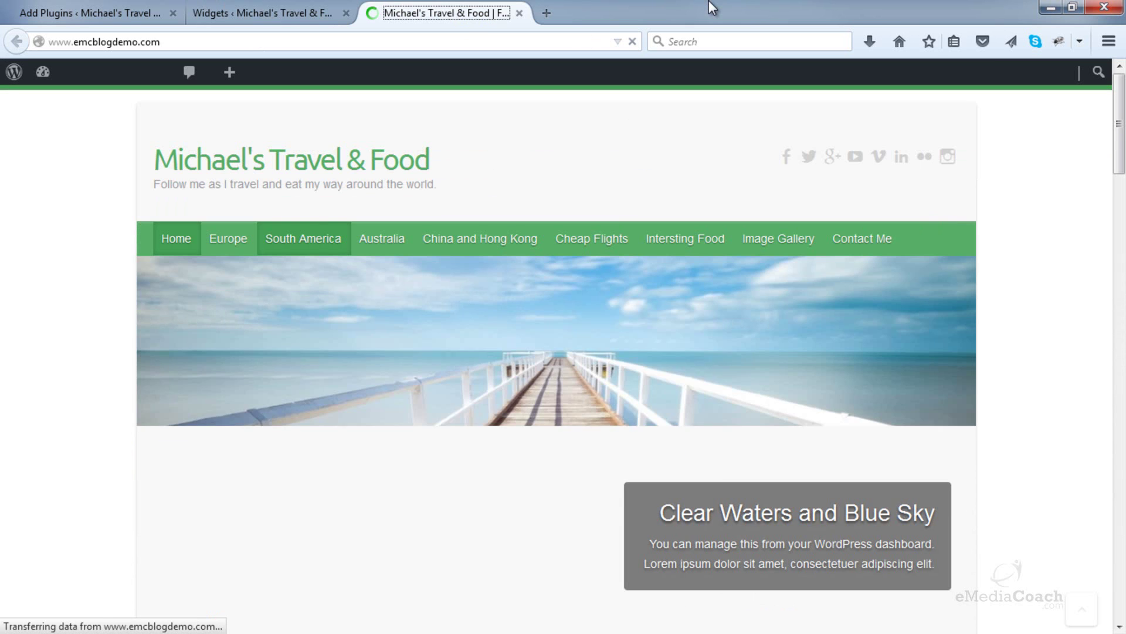
scroll(999, 216, "down", 5)
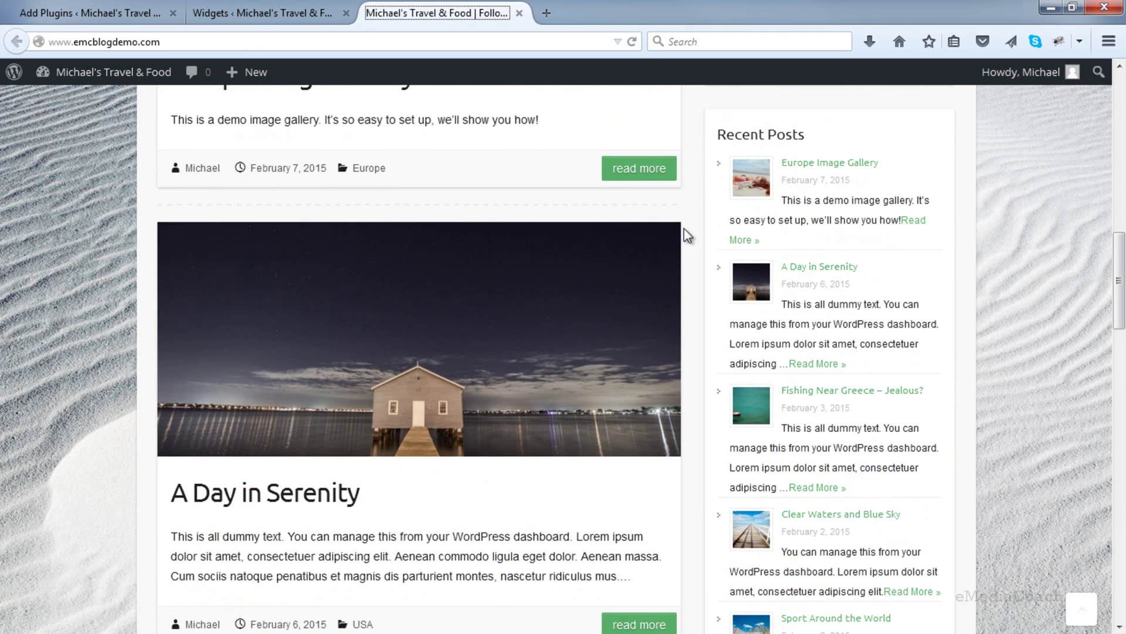
scroll(785, 378, "down", 8)
scroll(792, 371, "up", 12)
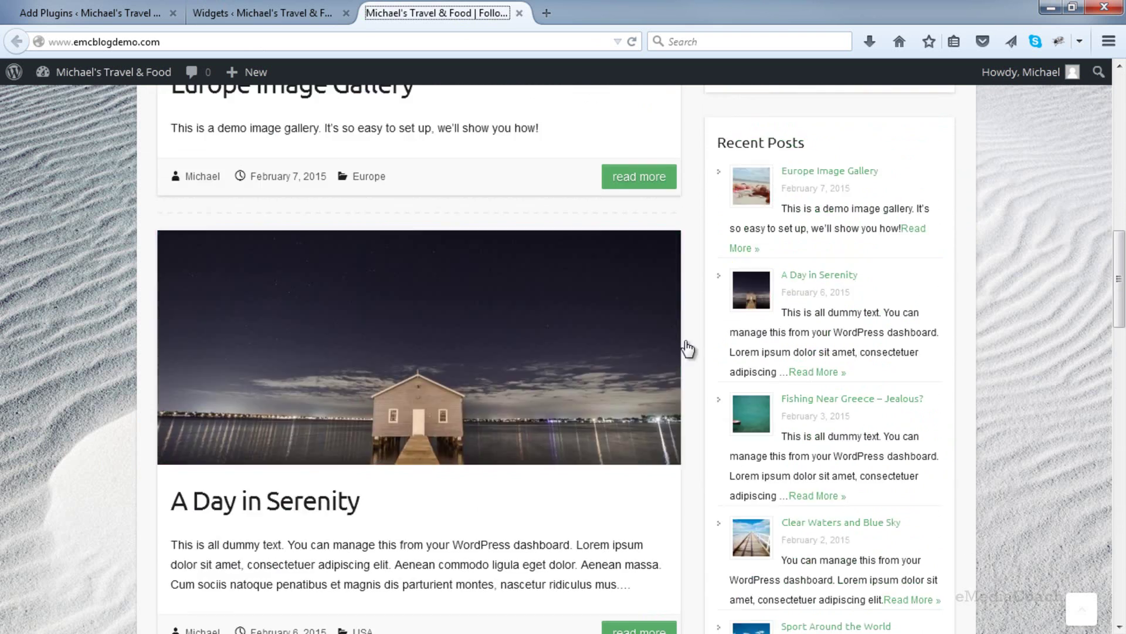
Switch off excerpts and Read More links in the widget, save, and reload the front page.
left_click(264, 13)
scroll(704, 328, "up", 6)
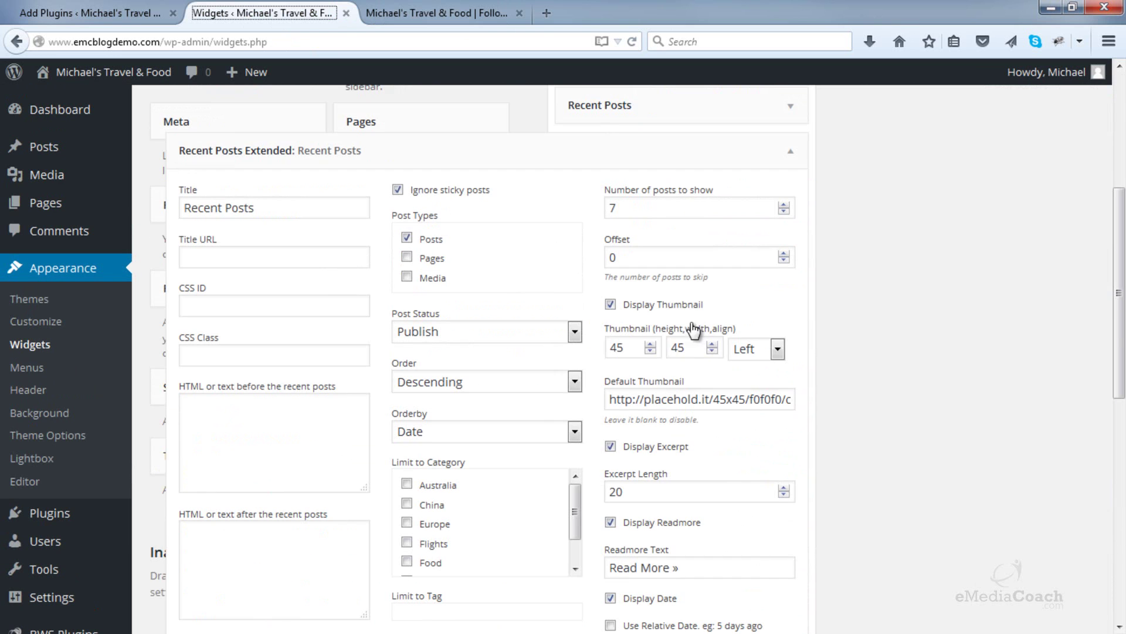
left_click(610, 446)
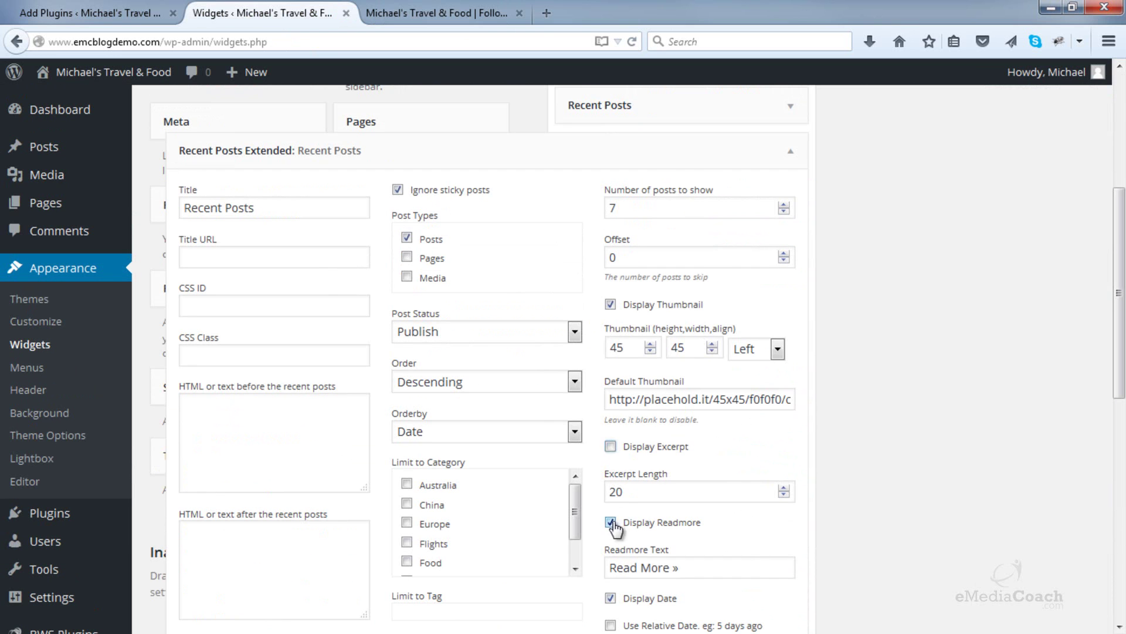
scroll(861, 466, "down", 6)
left_click(774, 580)
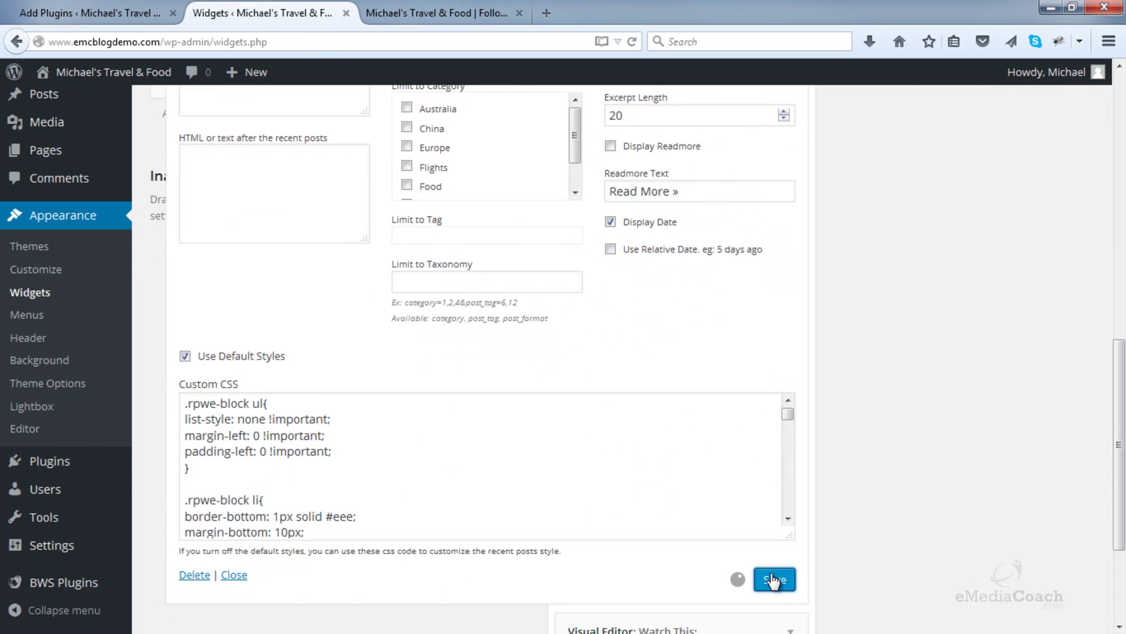
left_click(463, 13)
key("F5")
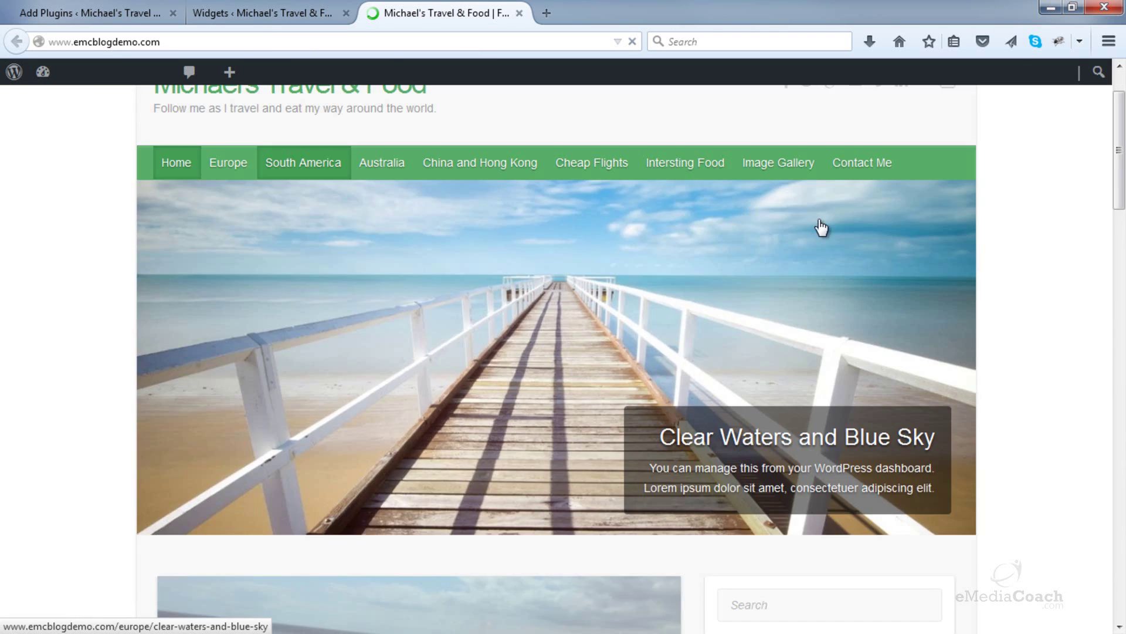
scroll(826, 203, "down", 5)
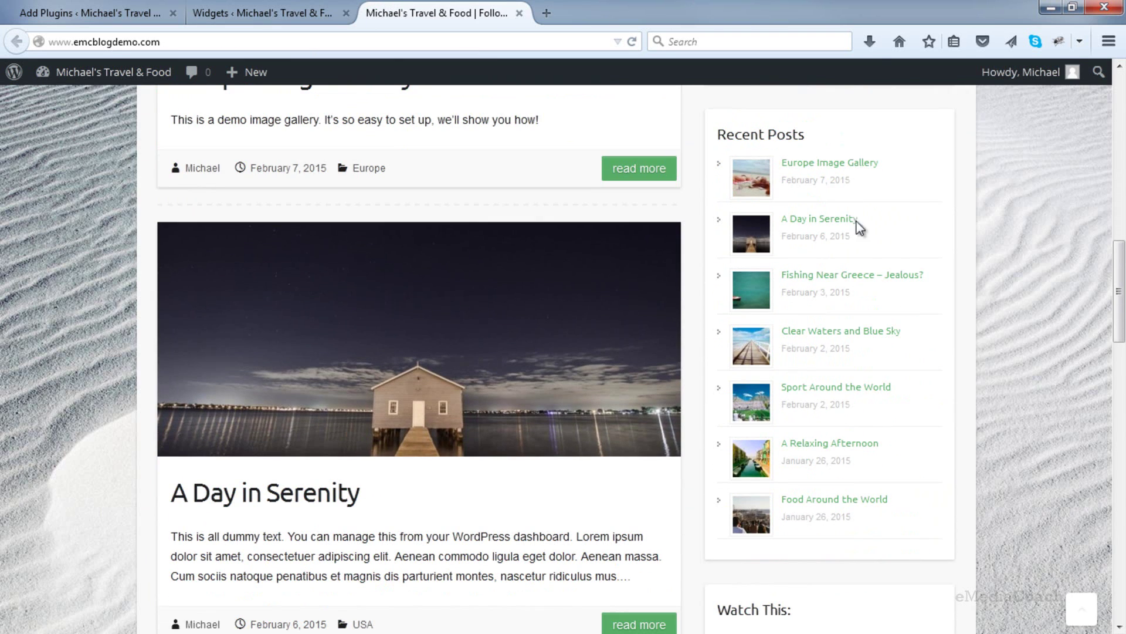
scroll(925, 258, "up", 7)
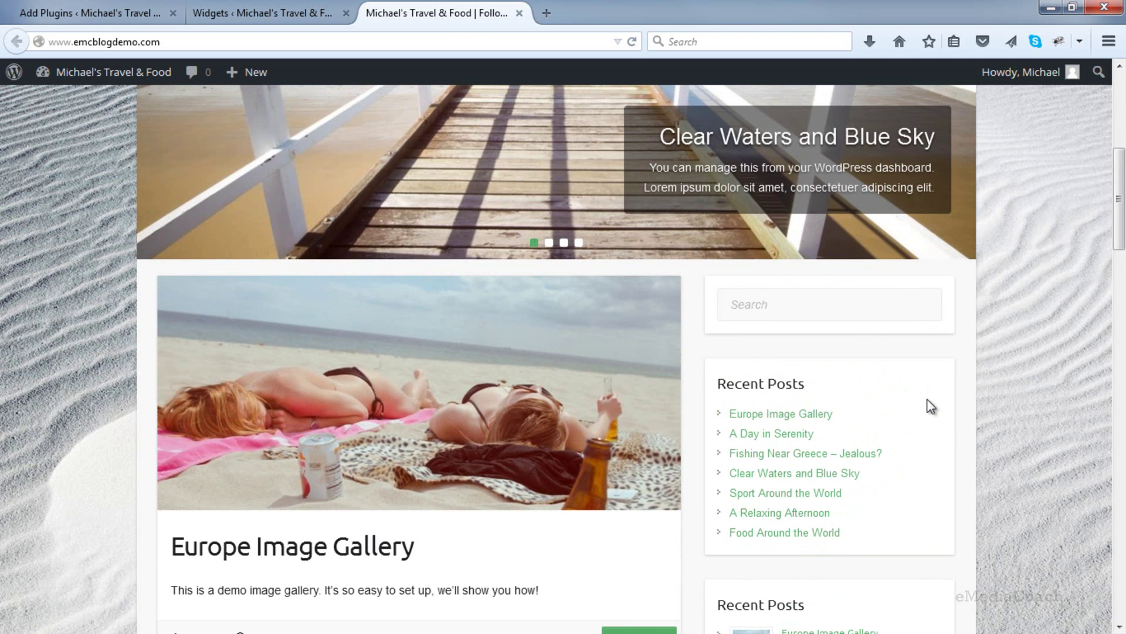
scroll(932, 406, "down", 7)
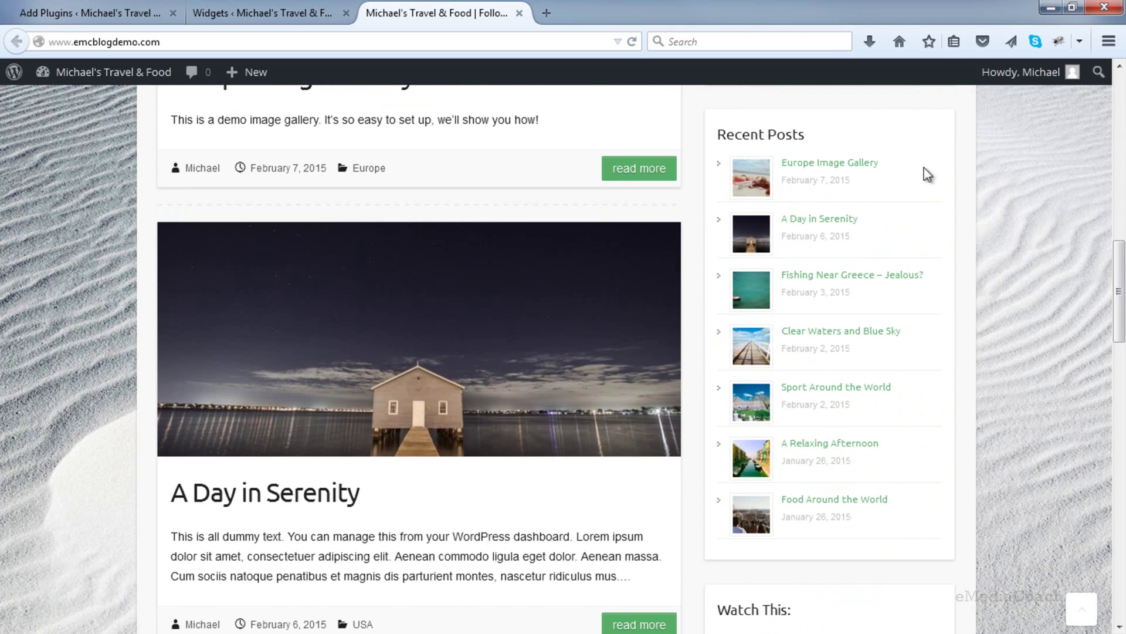
left_click(296, 21)
scroll(785, 311, "up", 5)
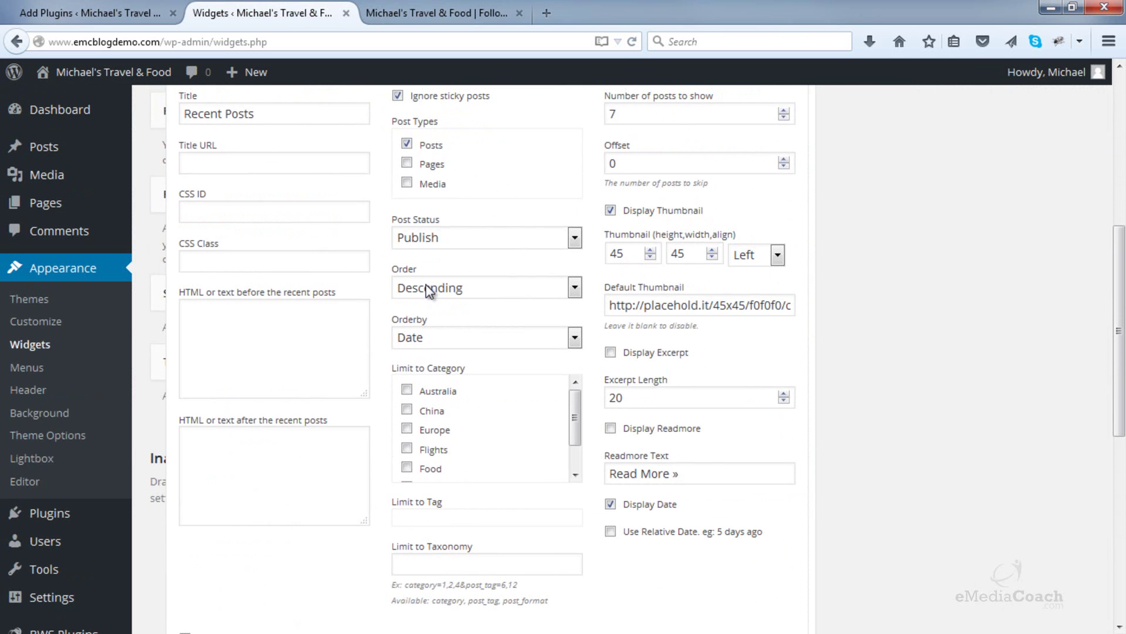
scroll(430, 289, "up", 2)
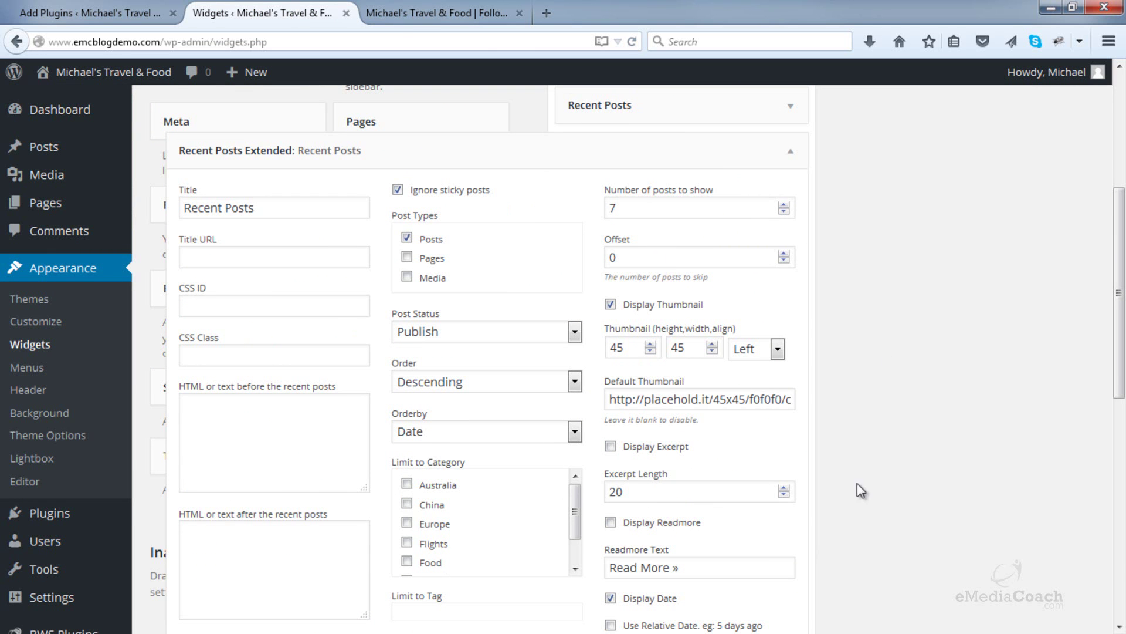
key("ctrl+Tab")
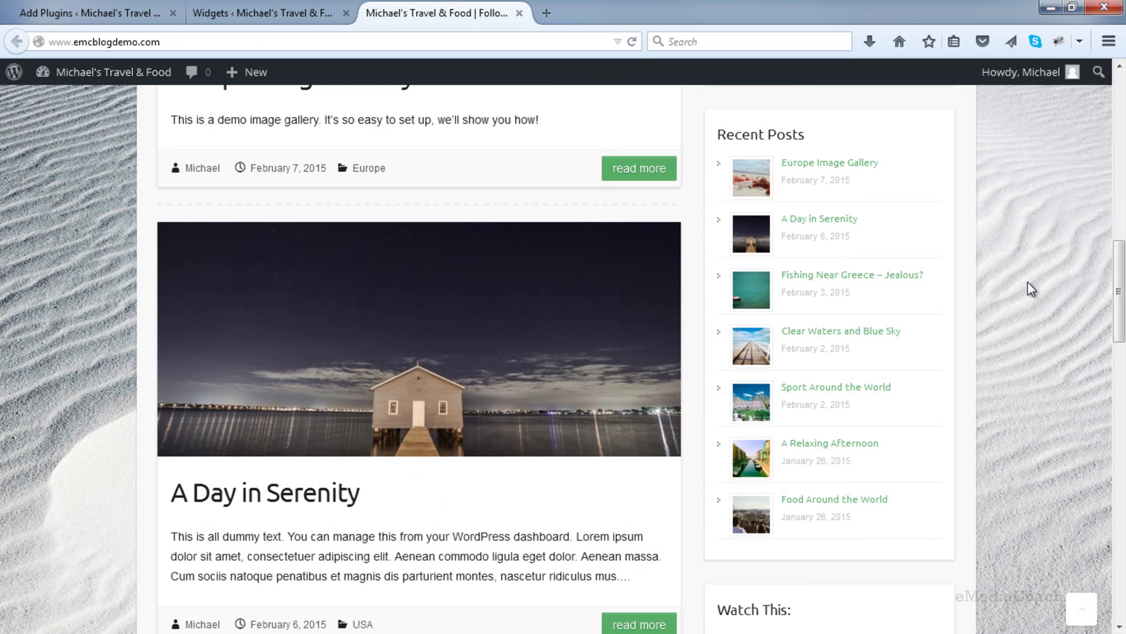